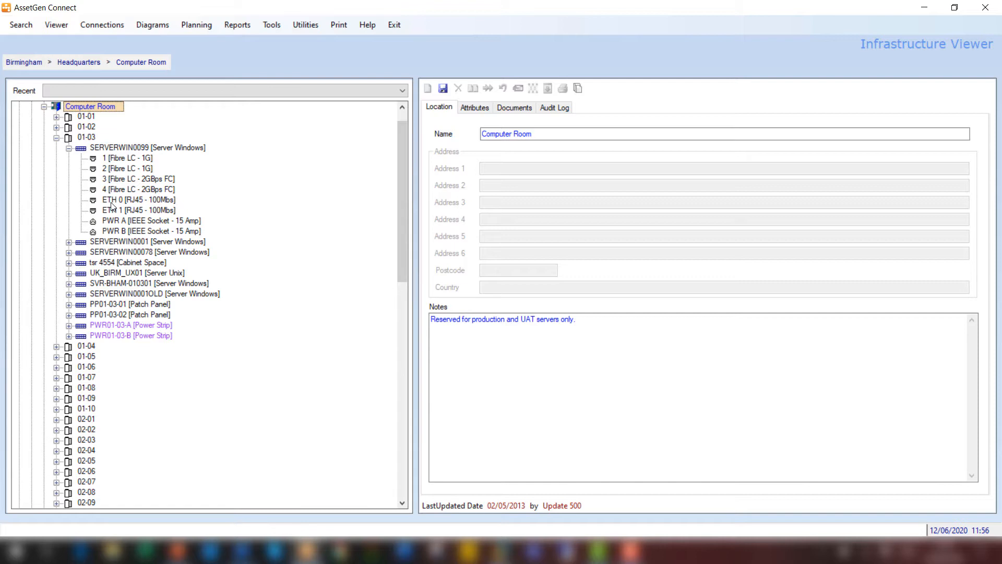
Step: Run a quick search for equipment whose name starts with "serverwin" and open the SERVERWIN0001 record
drag(398, 185, 369, 161)
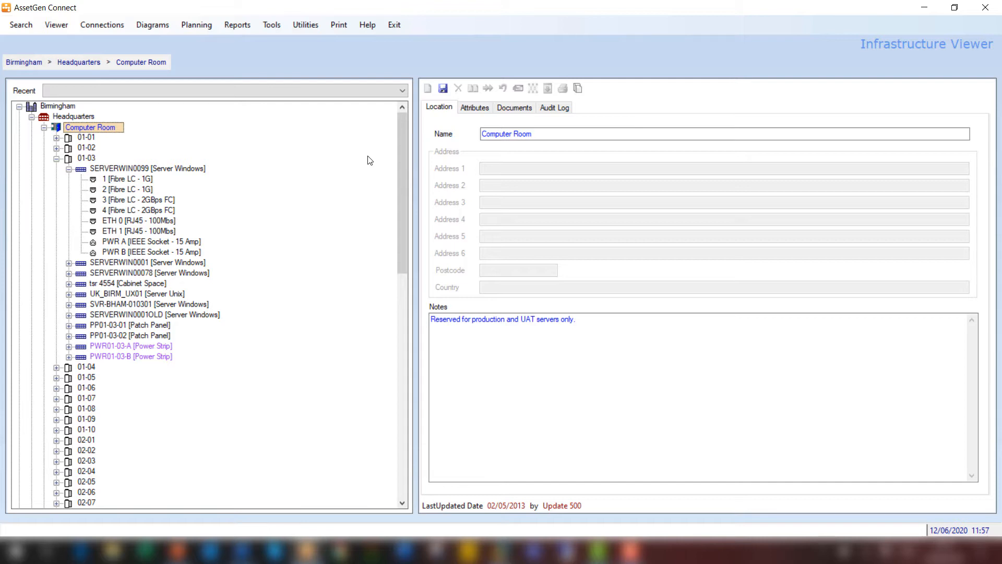
click(21, 24)
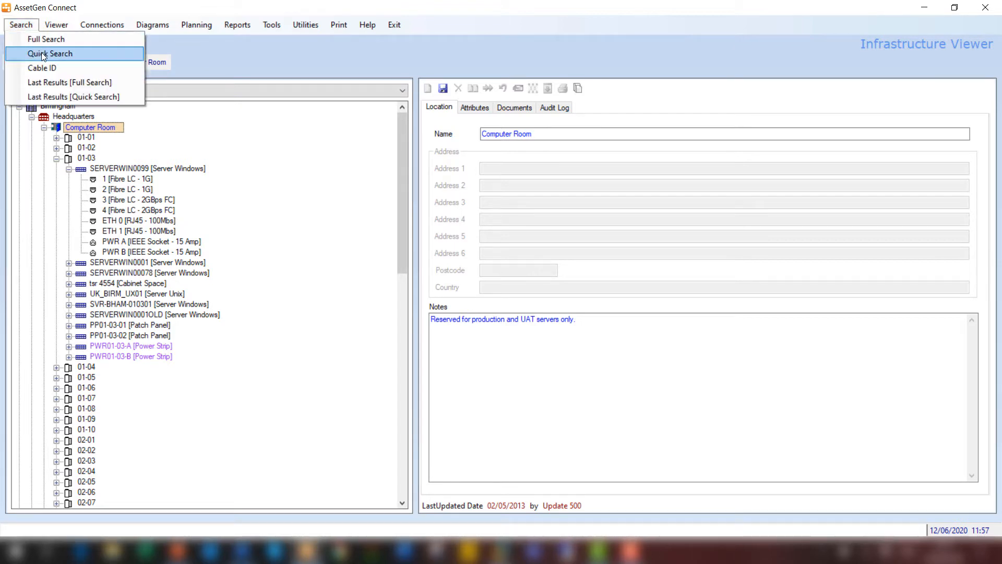
click(43, 55)
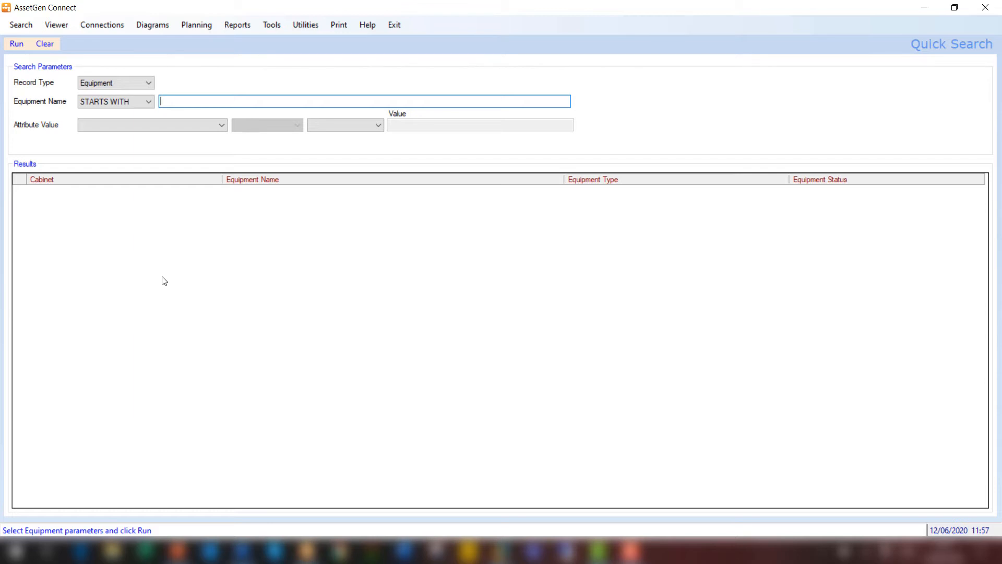
text(serverwin)
click(18, 45)
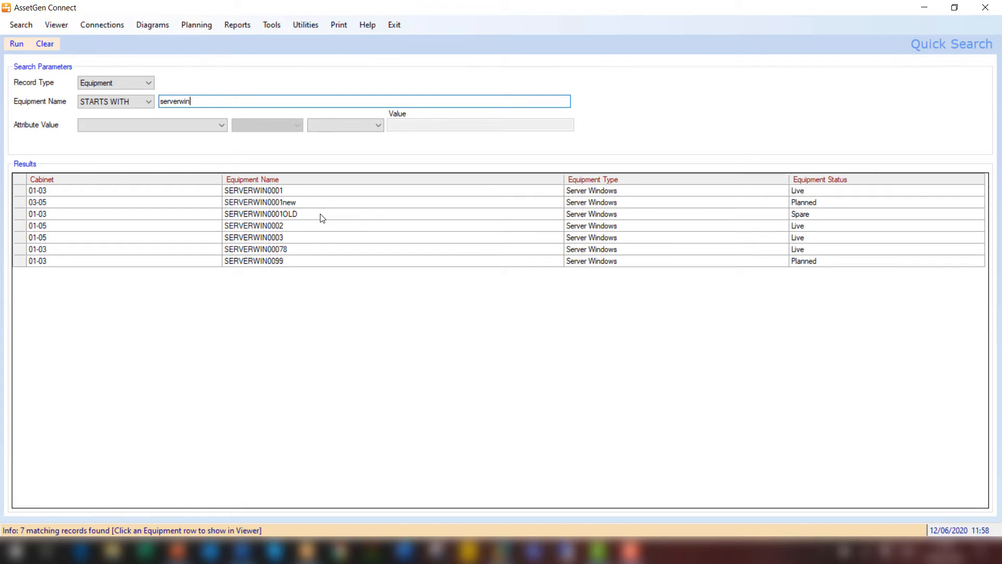
click(312, 192)
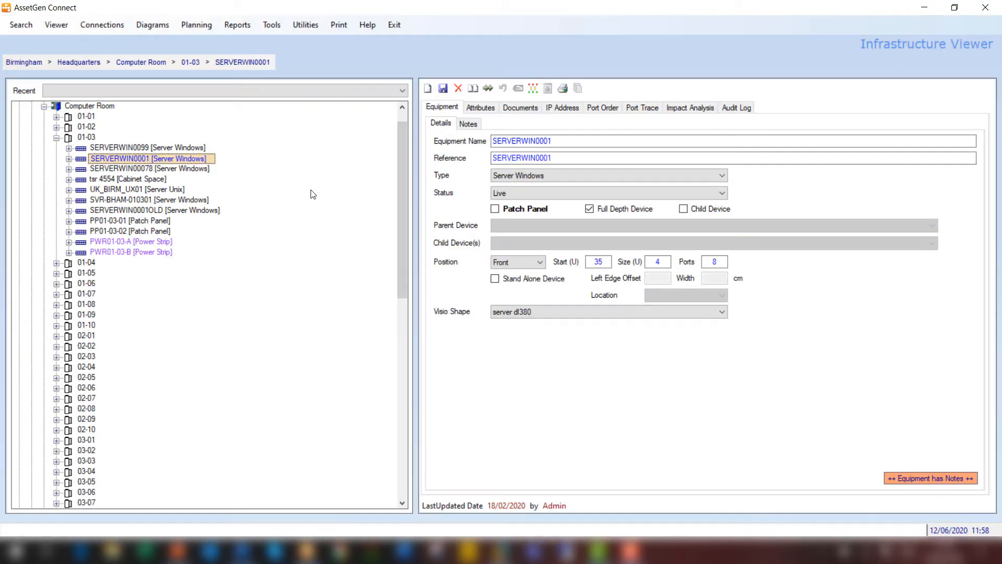
Step: Start a new patch connection from SERVERWIN0001 port 1/1 to port 18 of UK_BIRM_SAN01
click(68, 158)
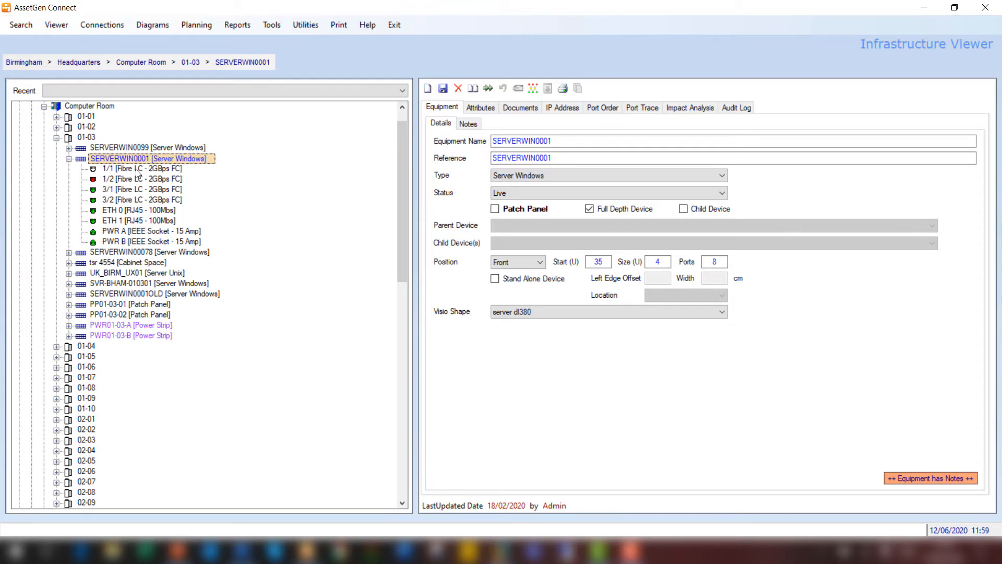
click(137, 169)
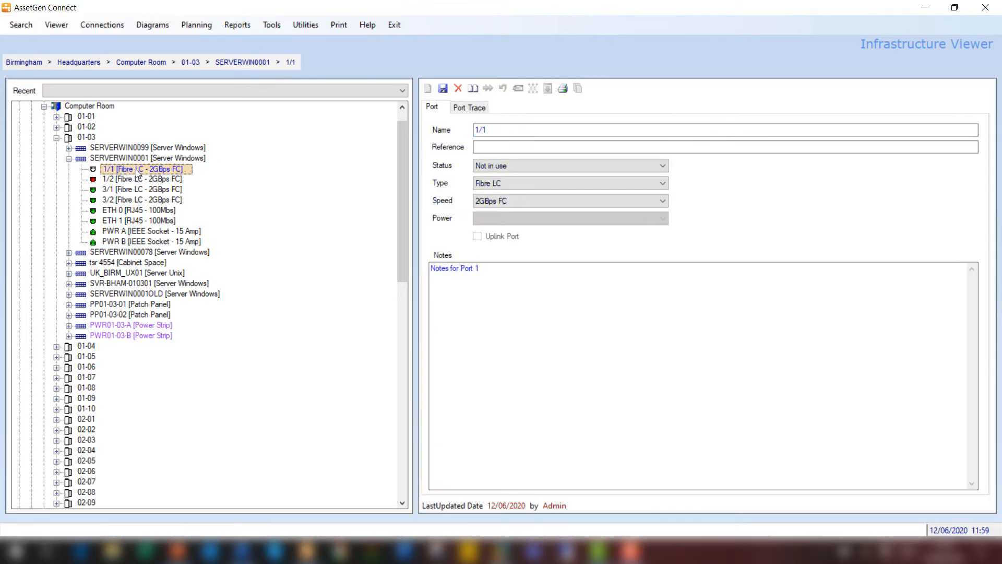
right_click(135, 168)
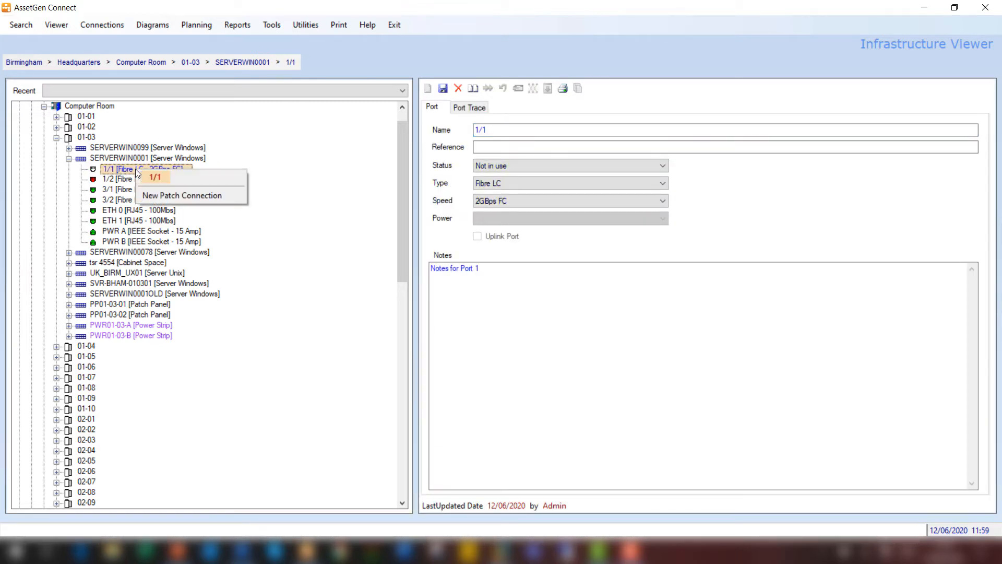
click(180, 195)
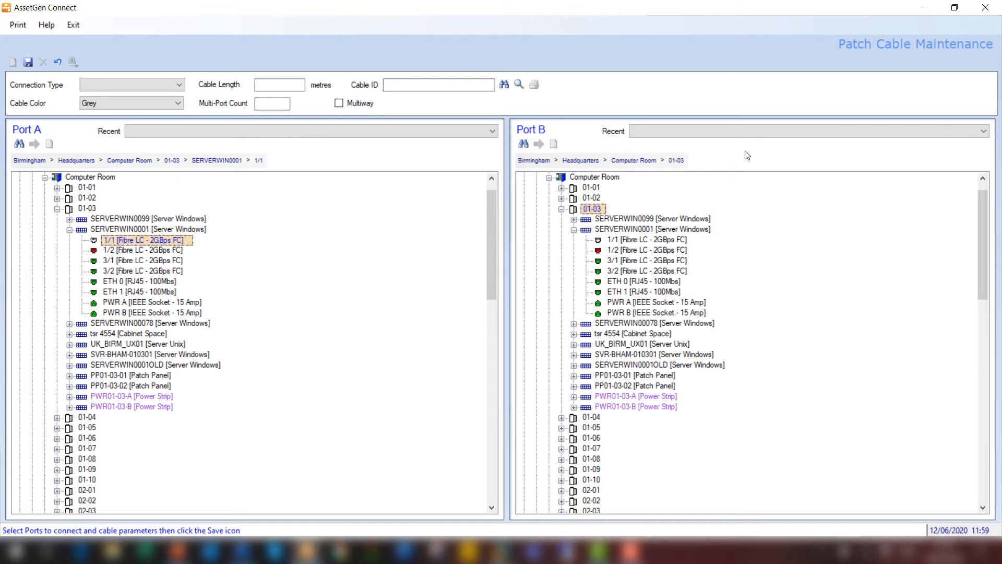
click(756, 130)
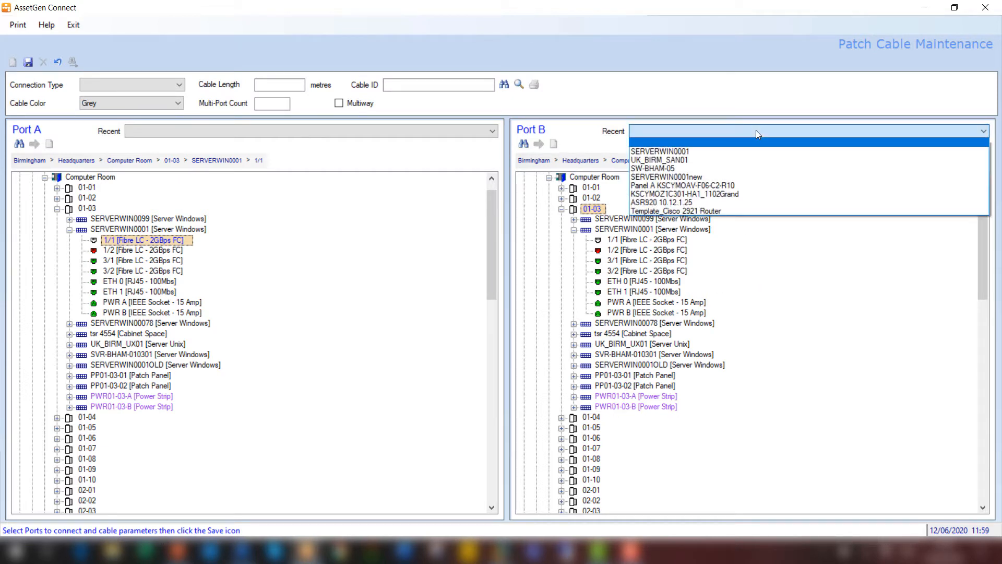
click(750, 159)
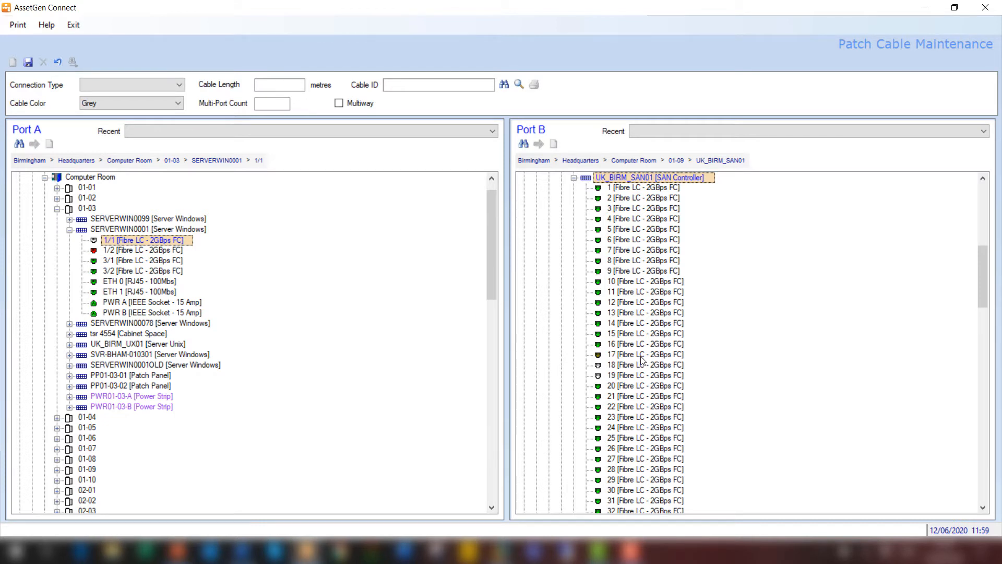
click(637, 365)
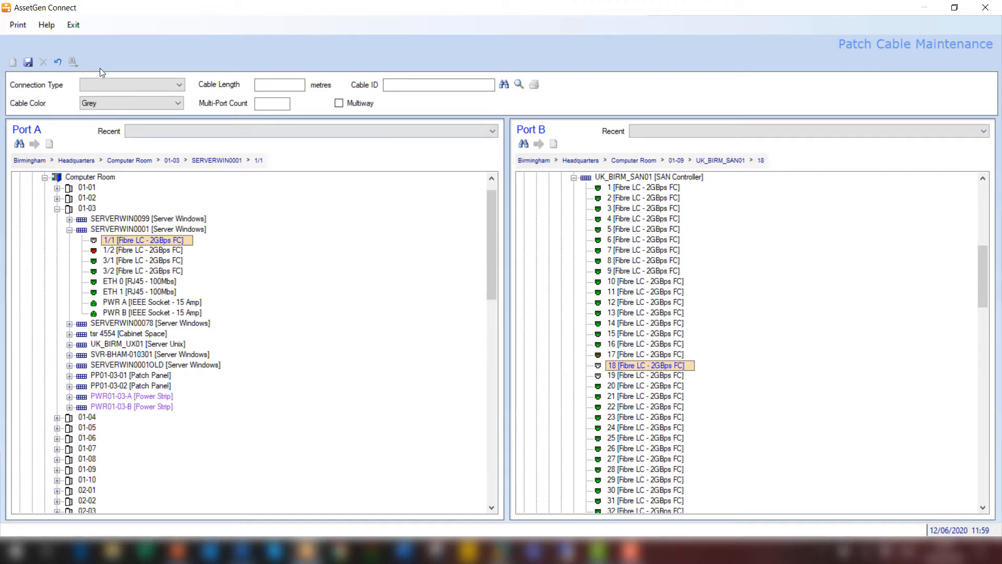
Step: Define the patch cable as a Fibre Patch, 20 metres long and Yellow
click(120, 84)
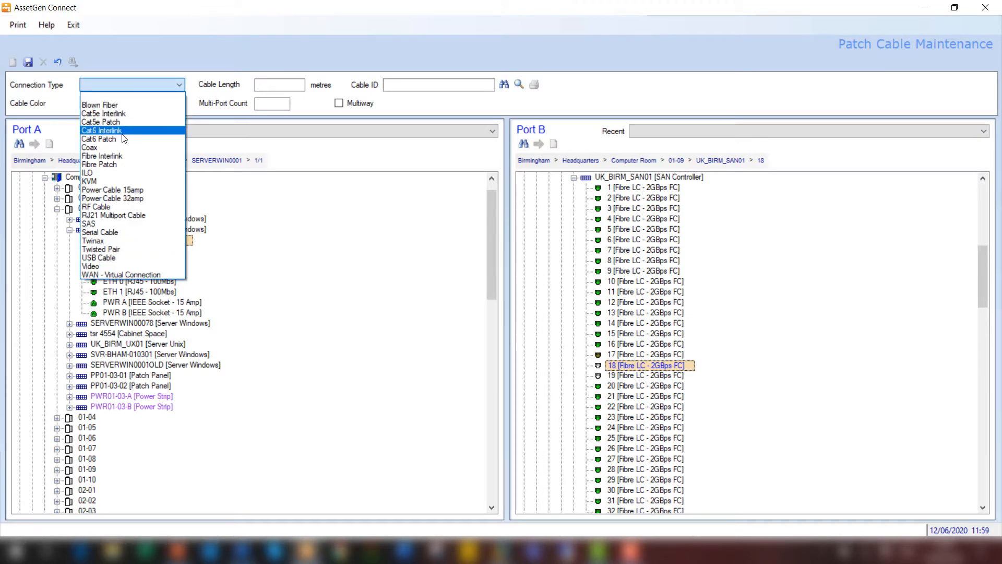
click(130, 165)
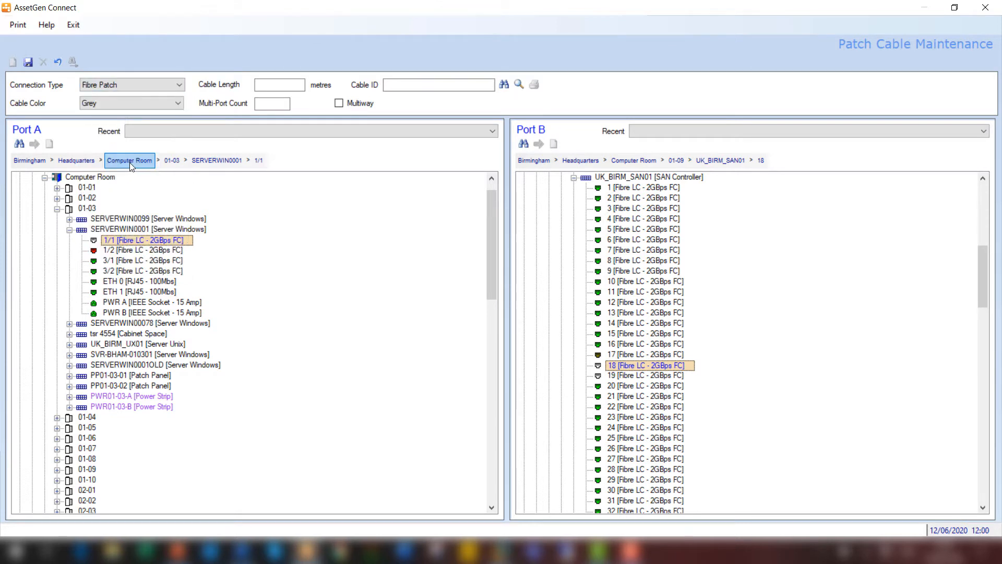
click(278, 84)
text(20)
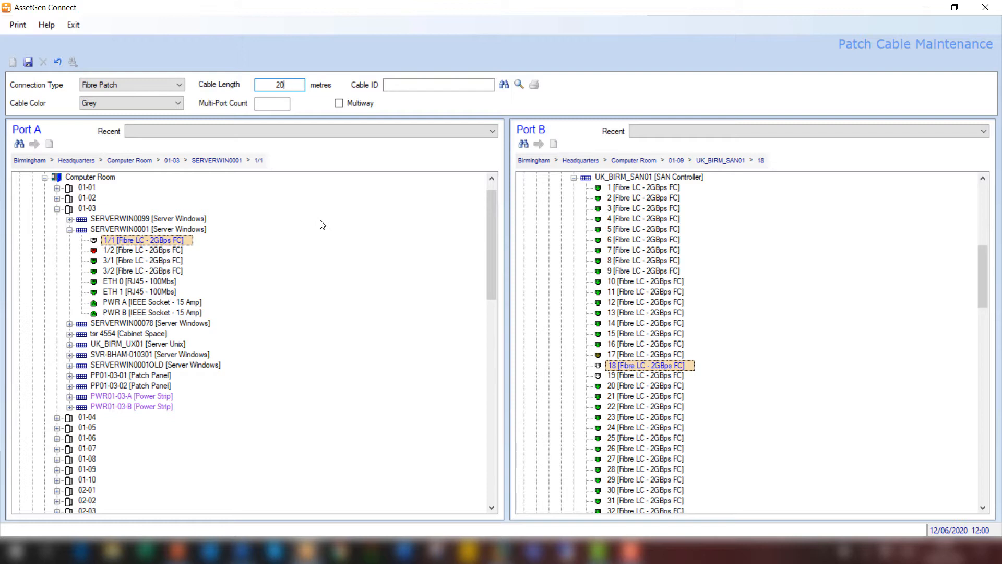
click(84, 101)
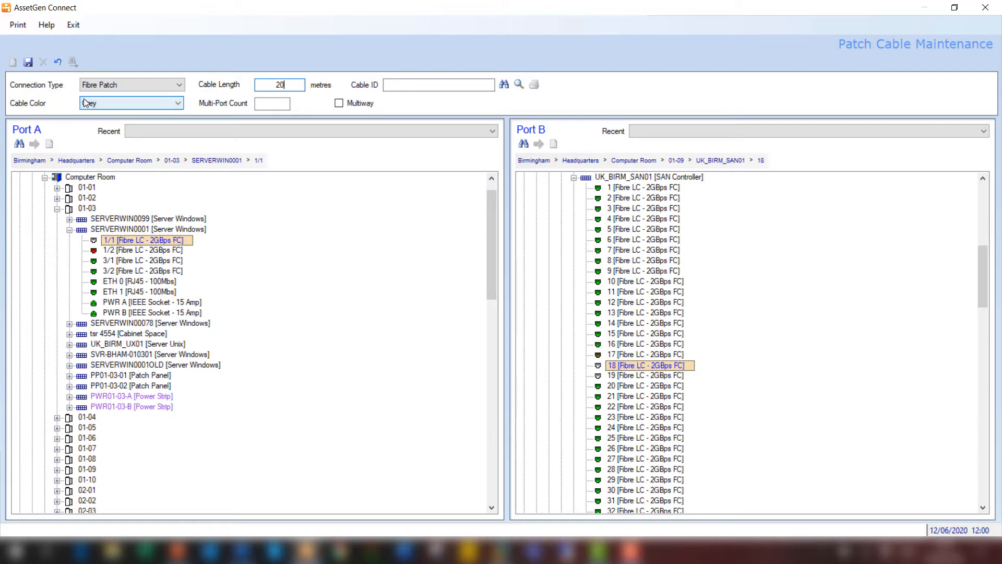
click(107, 192)
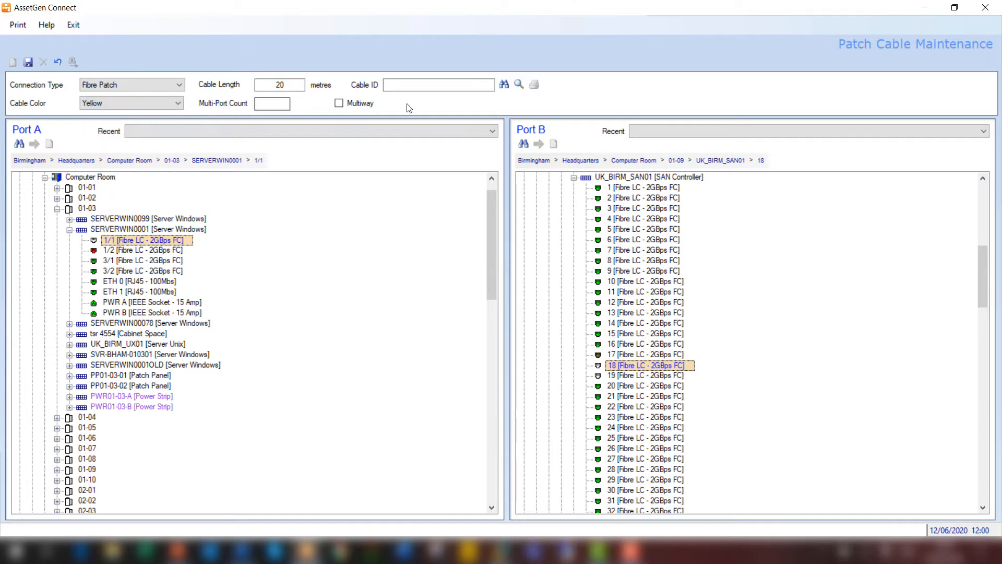
Step: Save the patch connection, return to the infrastructure viewer and show the port trace of port 1/1
click(30, 61)
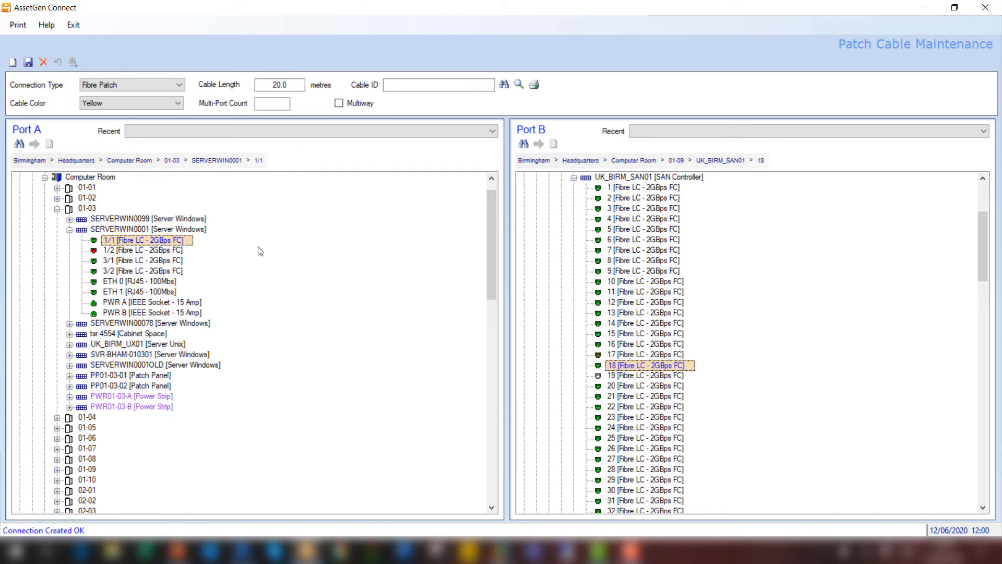
click(79, 22)
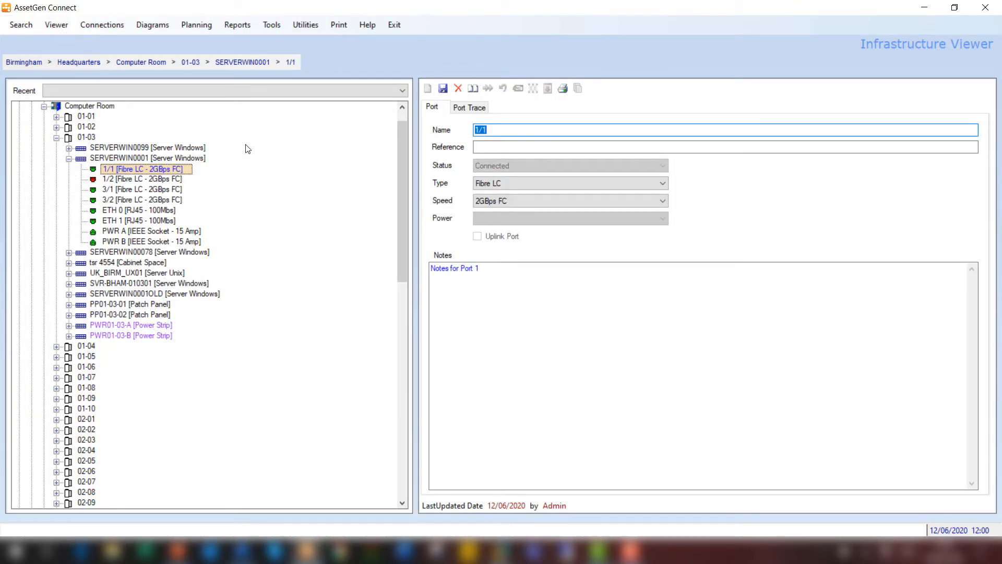
click(468, 110)
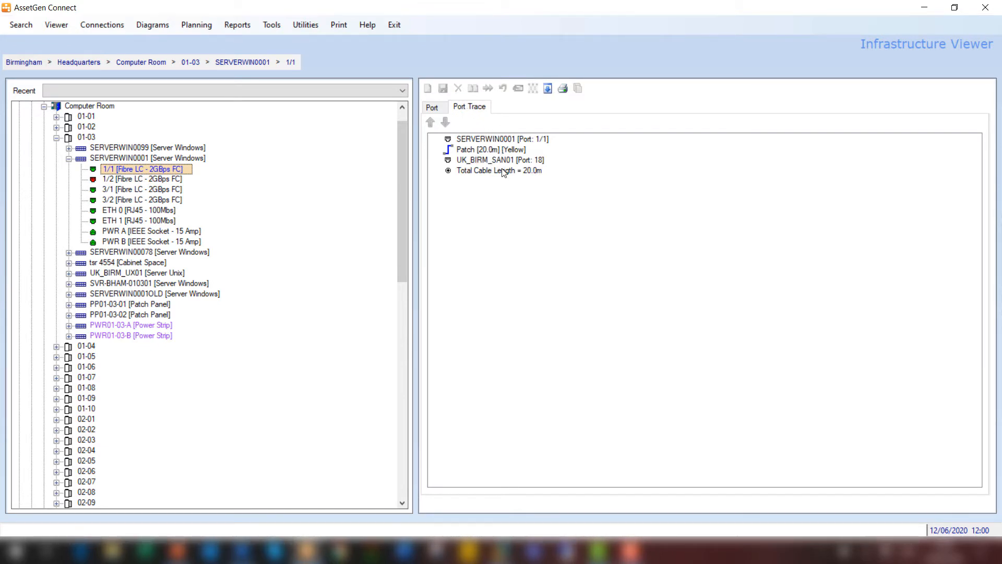
click(563, 89)
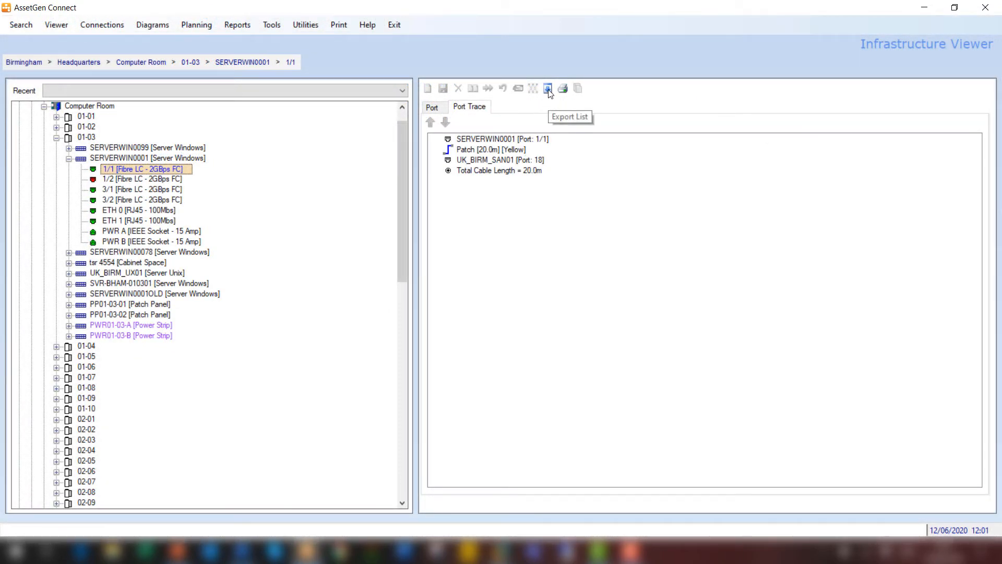
Step: Export the port trace of the whole SERVERWIN0001 server in the Horizontal [Summary] format
click(134, 159)
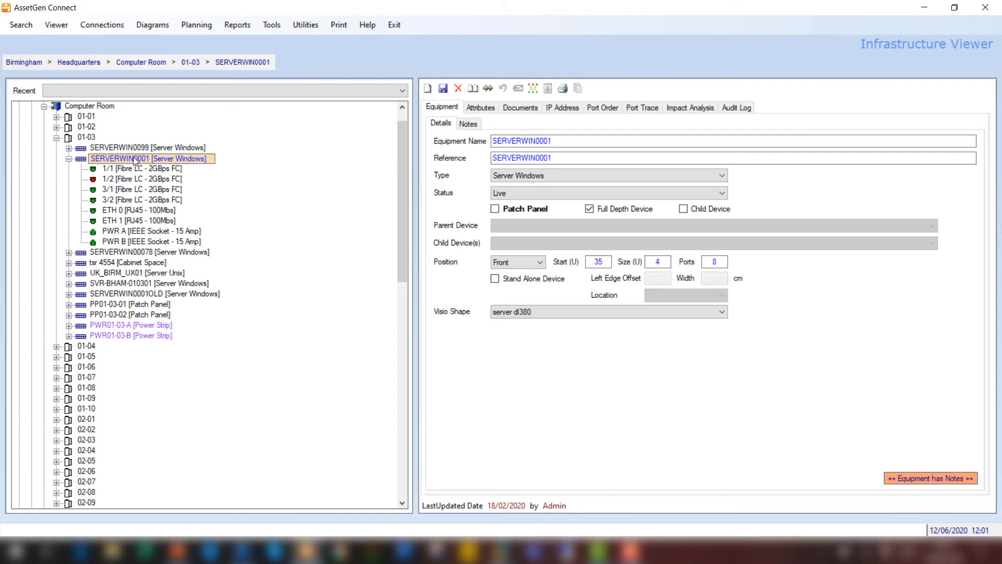
click(648, 107)
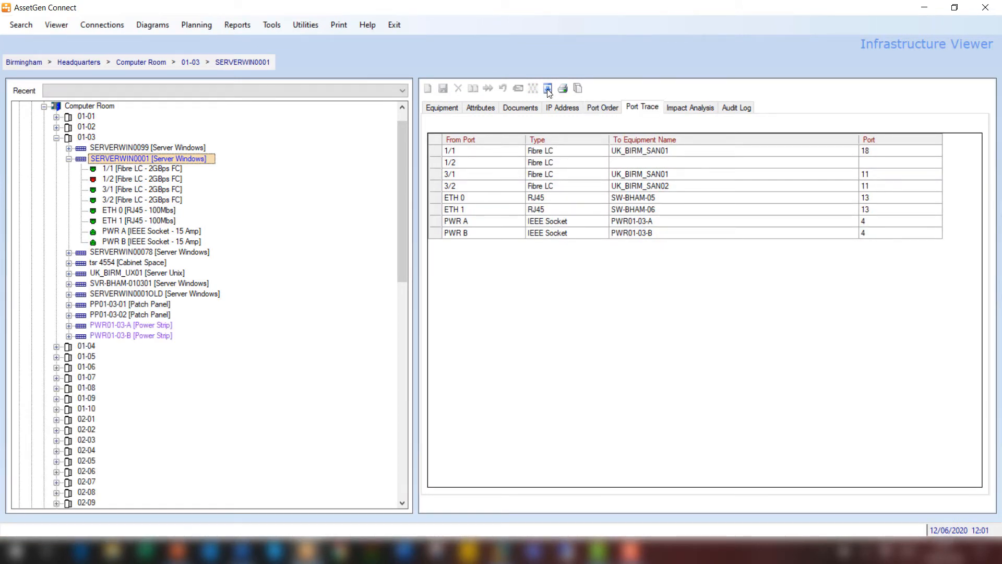
click(548, 90)
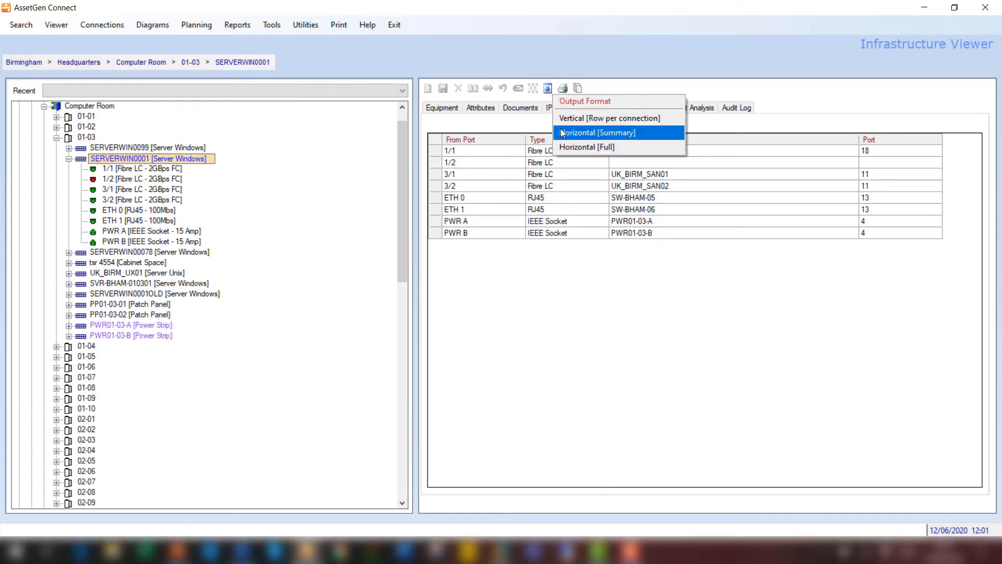
click(561, 132)
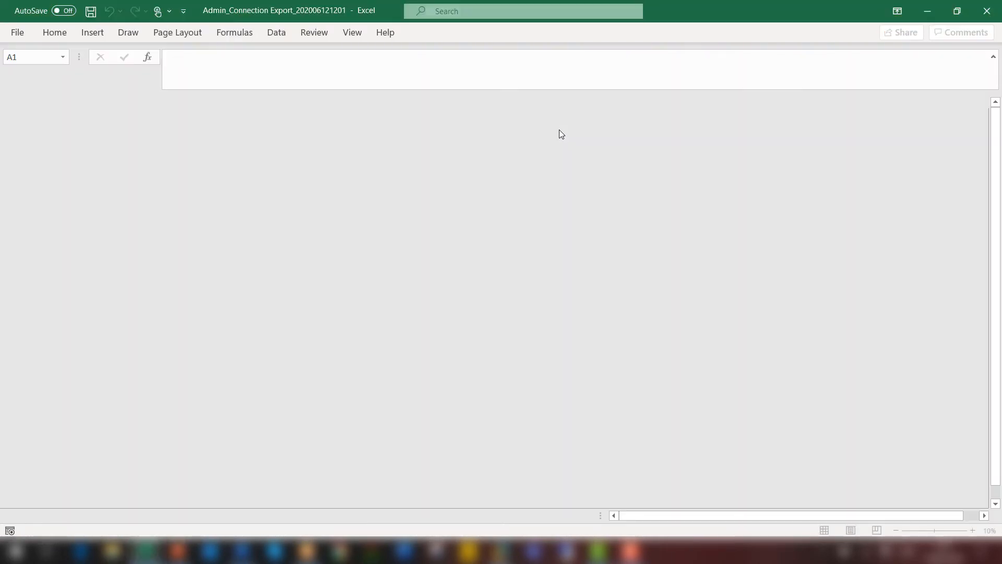
Step: Autofit all column widths in the exported connection spreadsheet in Excel
click(10, 101)
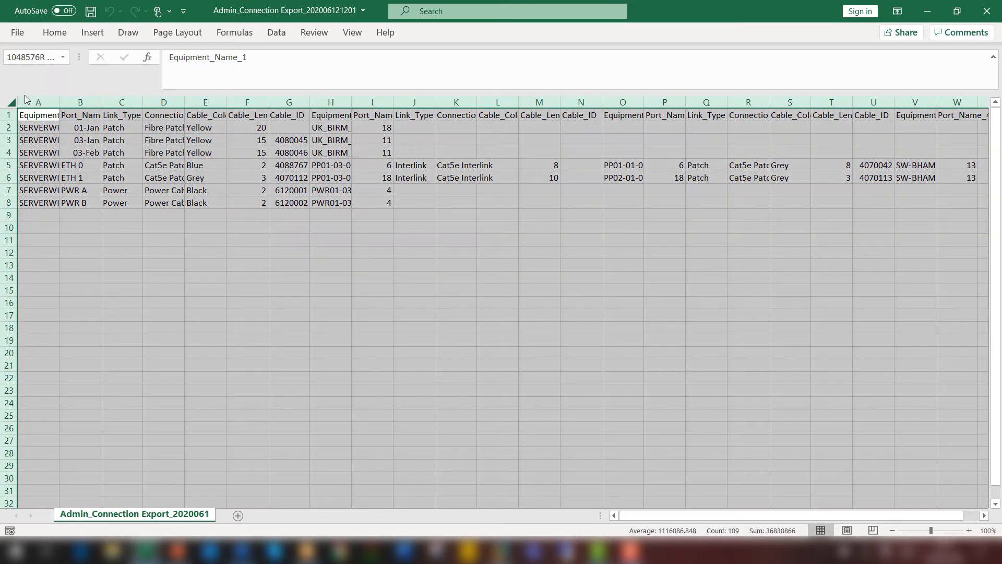
double_click(59, 101)
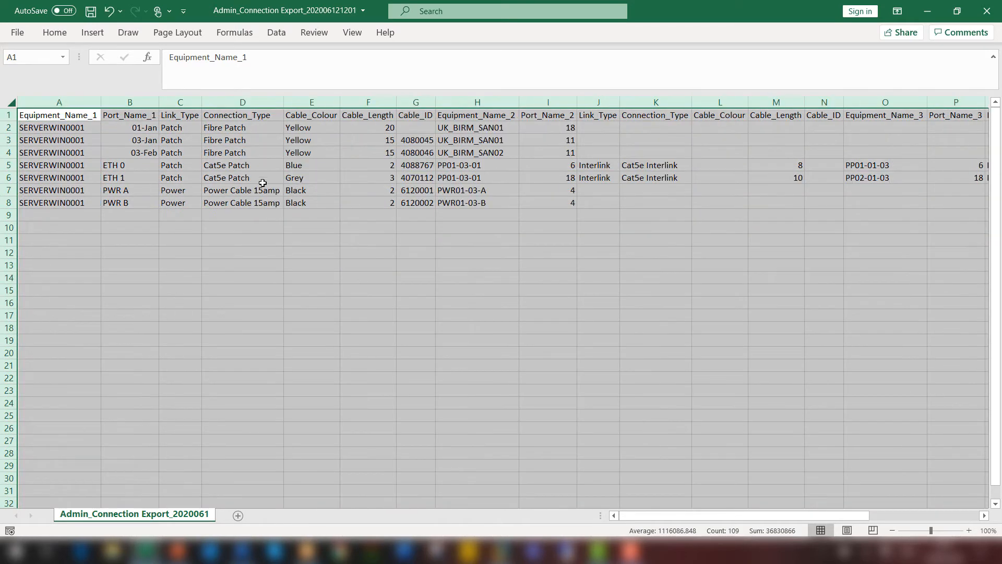
click(273, 241)
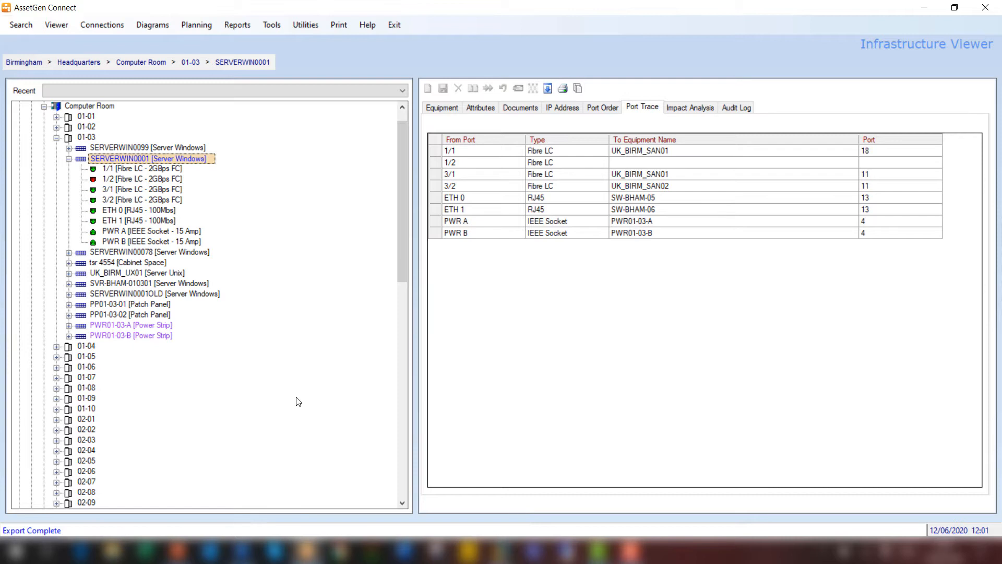
Step: Back in AssetGen Connect, generate a new Visio cabinet diagram of cabinets 01-03 and 01-09 titled "Rack Layout"
click(92, 139)
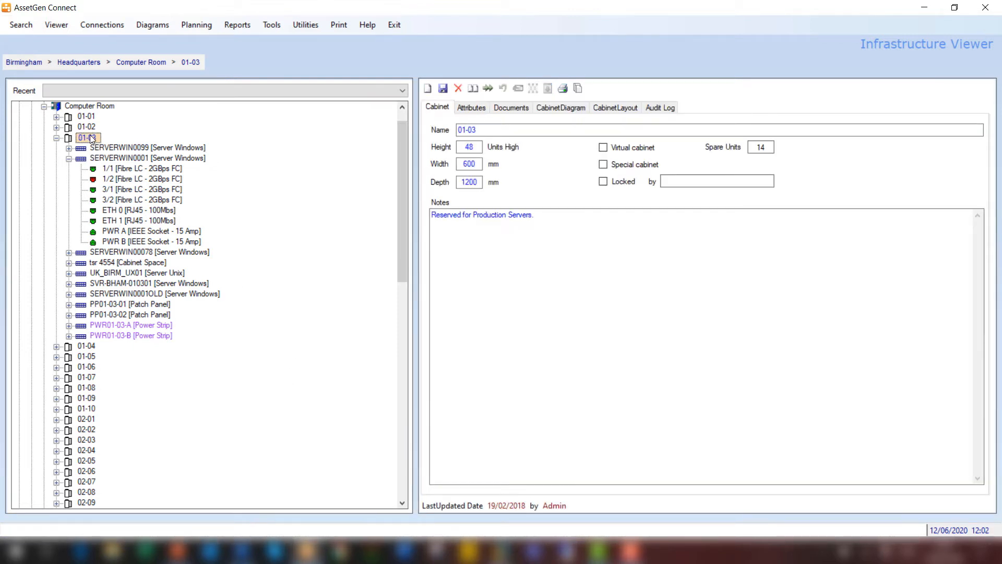
right_click(92, 138)
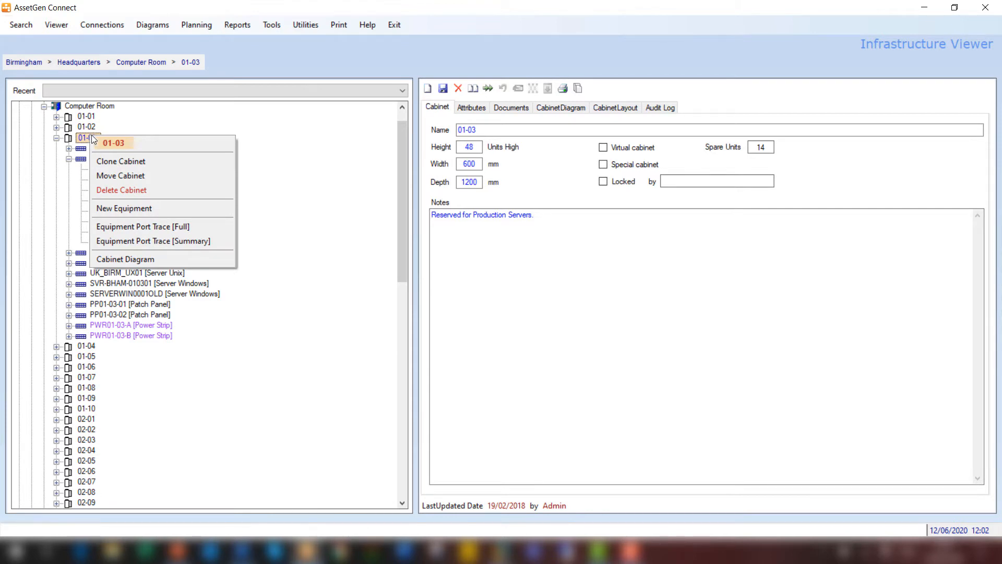
click(126, 258)
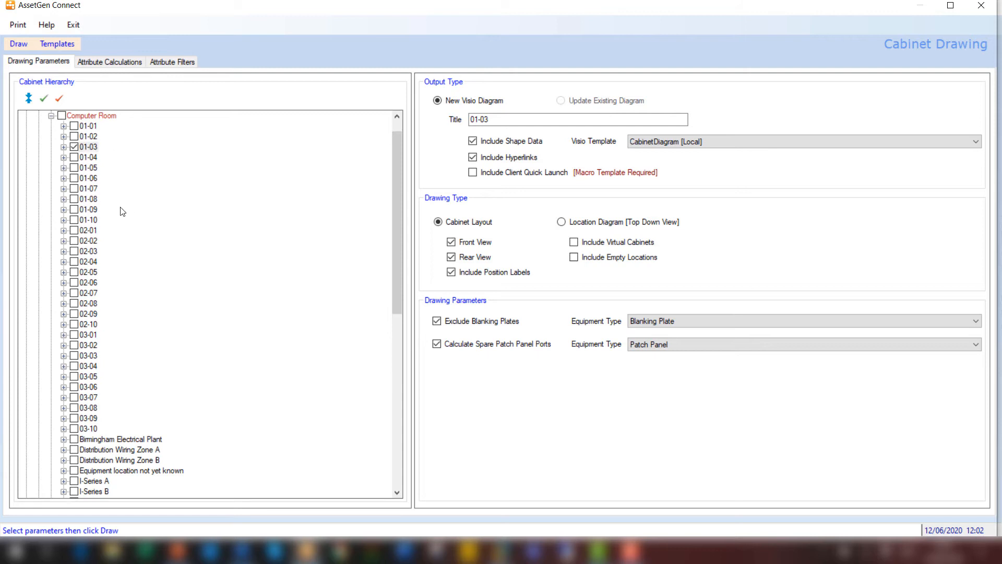
click(74, 209)
drag(499, 119, 445, 123)
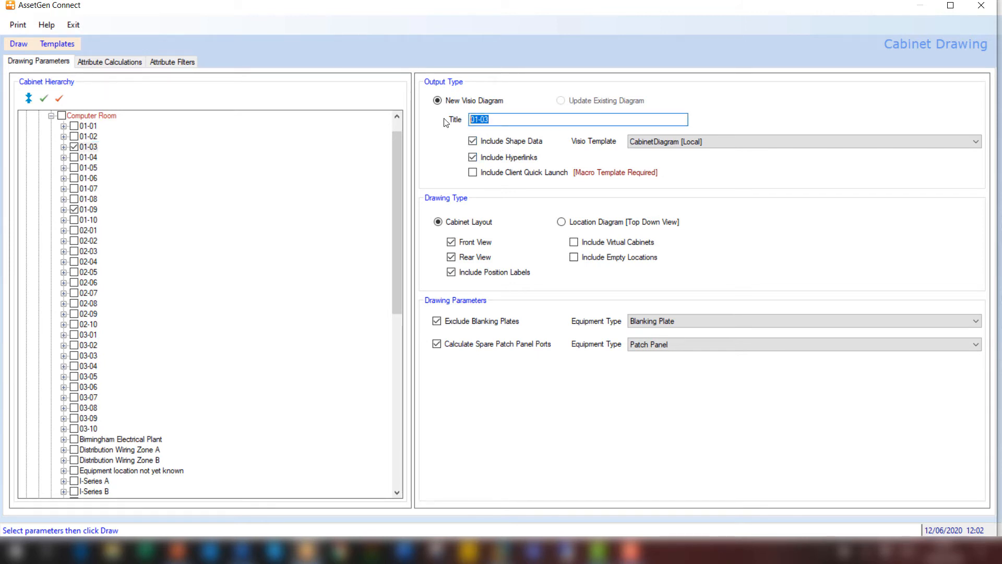
text(Rack Layout)
click(21, 44)
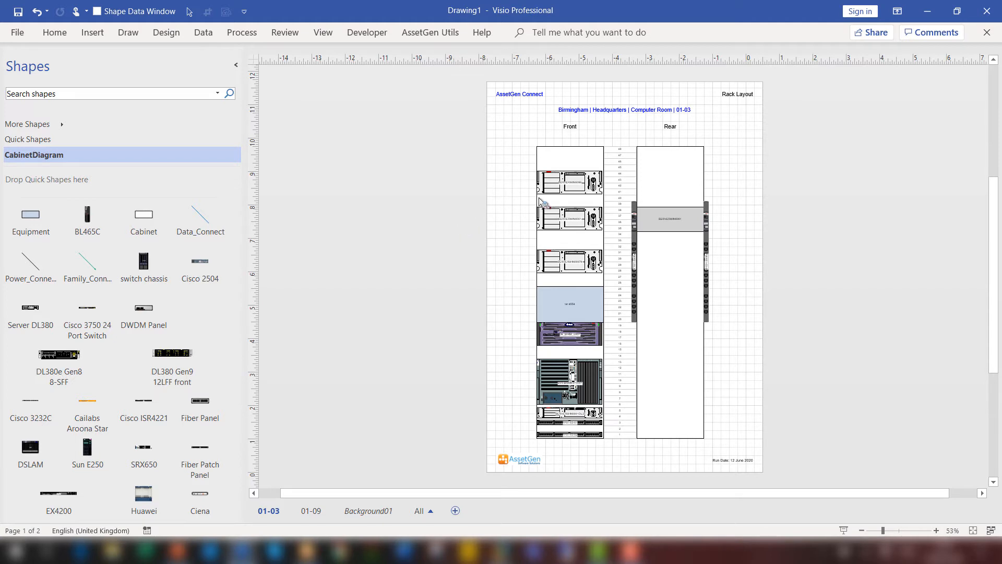
Step: Inspect the second server from the top in cabinet 01-03's front view and the drawing page of cabinet 01-09
click(566, 224)
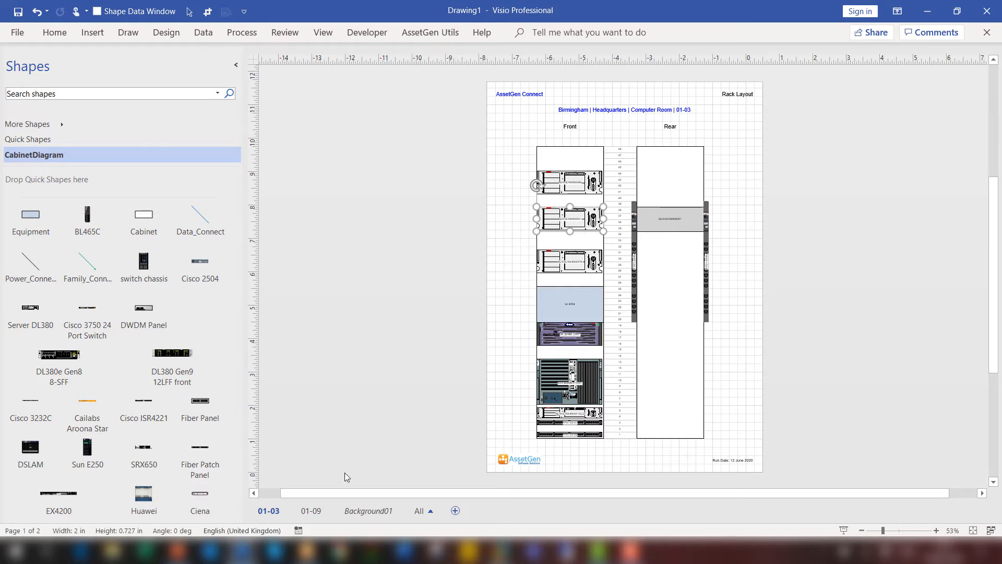
click(318, 512)
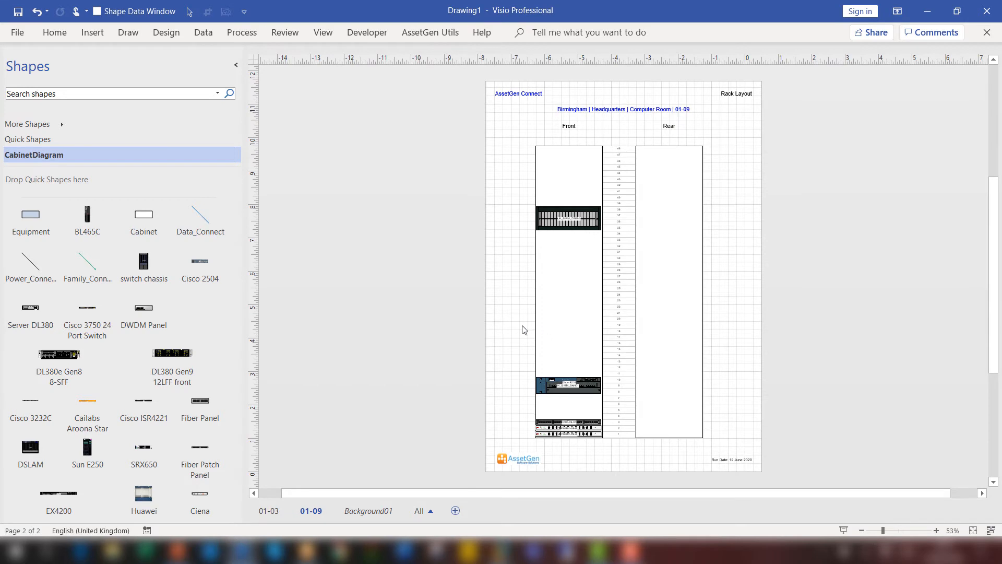
Step: Zoom in on the blue server low in cabinet 01-09, and select the entire Computer Room in AssetGen Connect's Cabinet Drawing hierarchy
drag(505, 362, 628, 409)
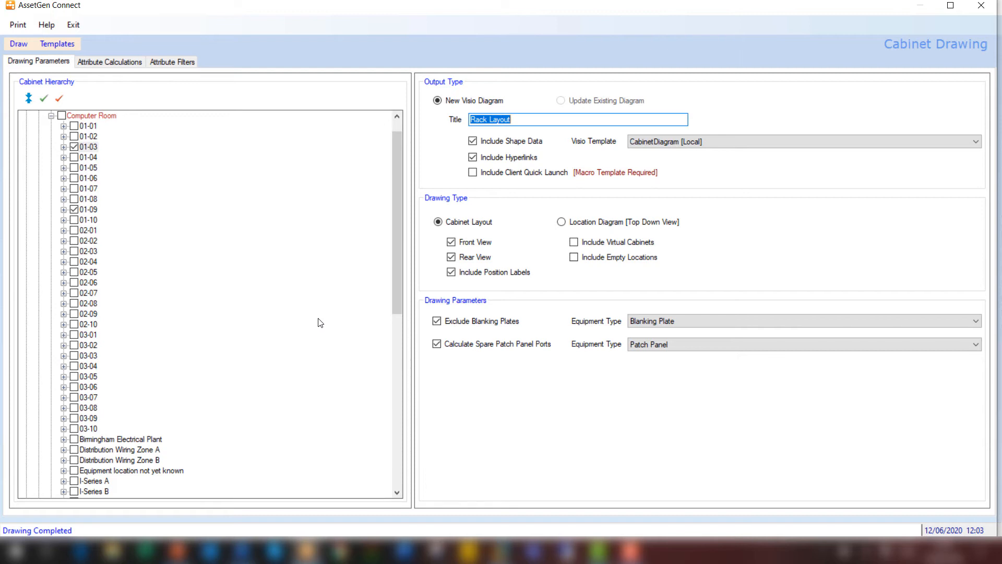
click(62, 116)
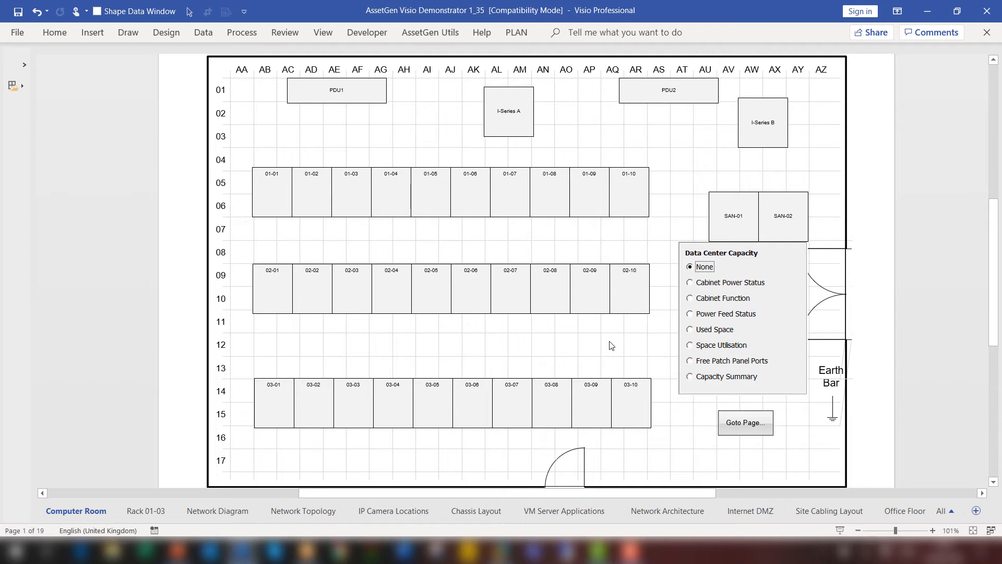
Step: In the AssetGen Visio Demonstrator drawing, show the Computer Room floor plan by Cabinet Function, Space Utilisation and Power Feed Status
click(690, 299)
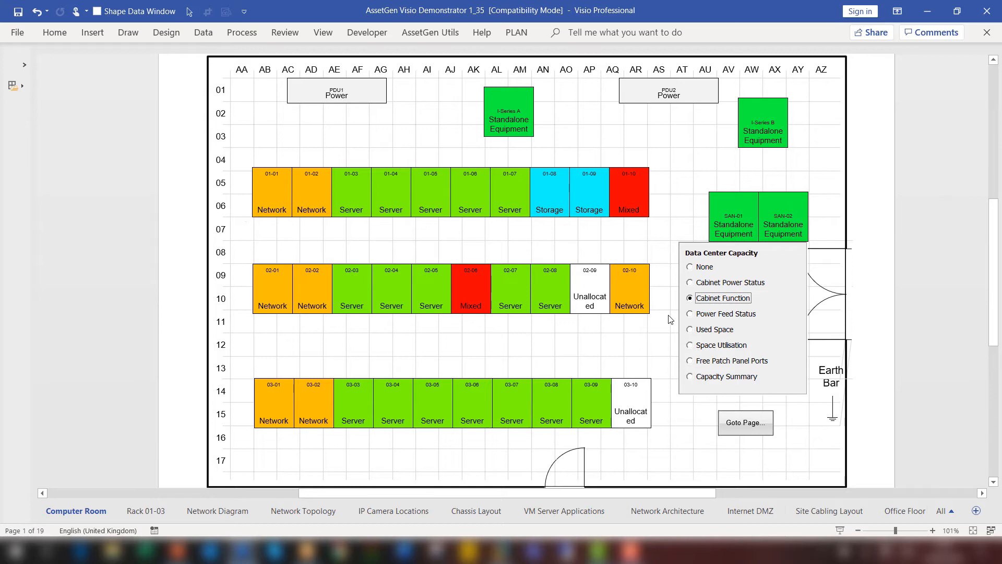
click(690, 346)
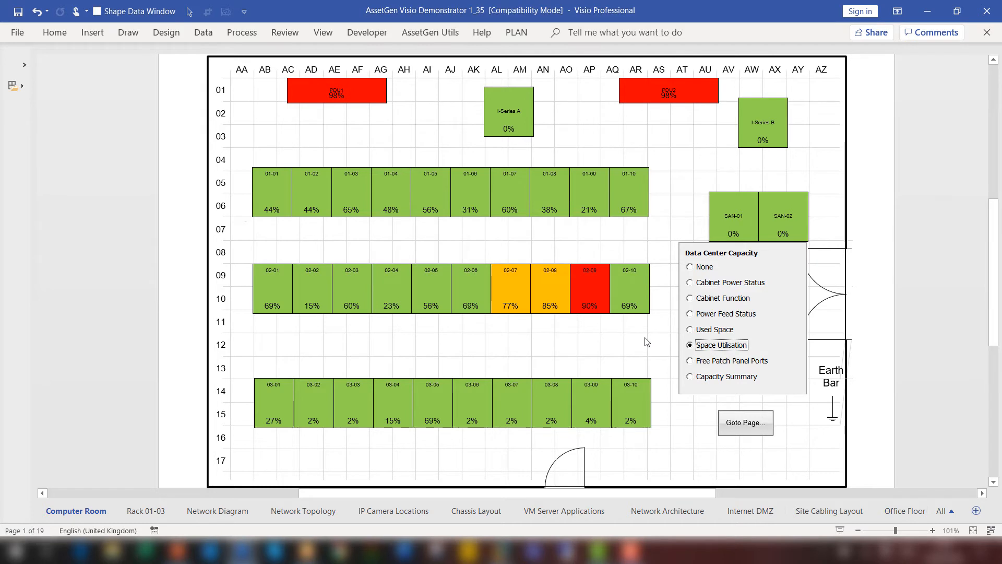
click(691, 314)
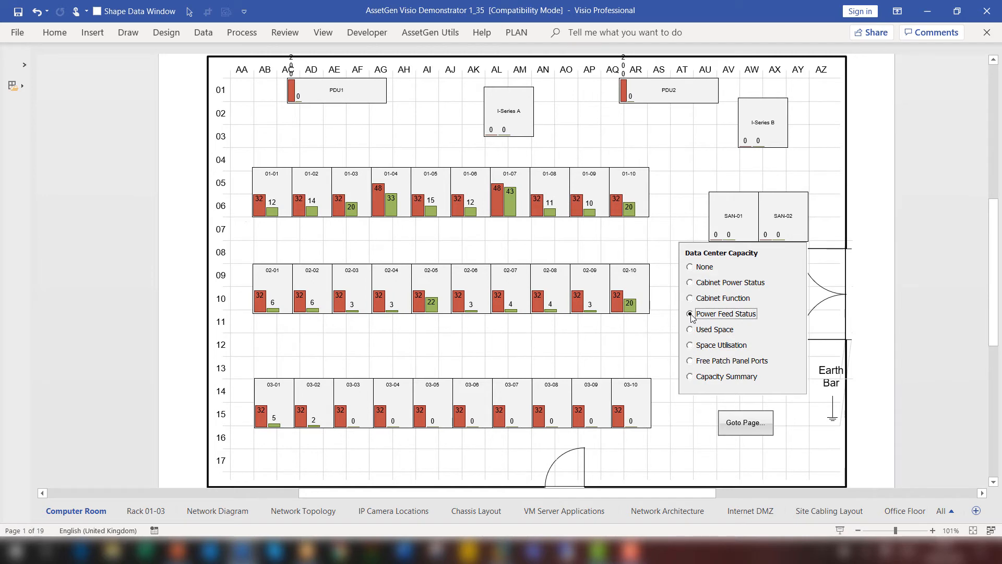
Step: View the Rack 01-03 and Network Diagram pages of the Visio drawing
click(156, 512)
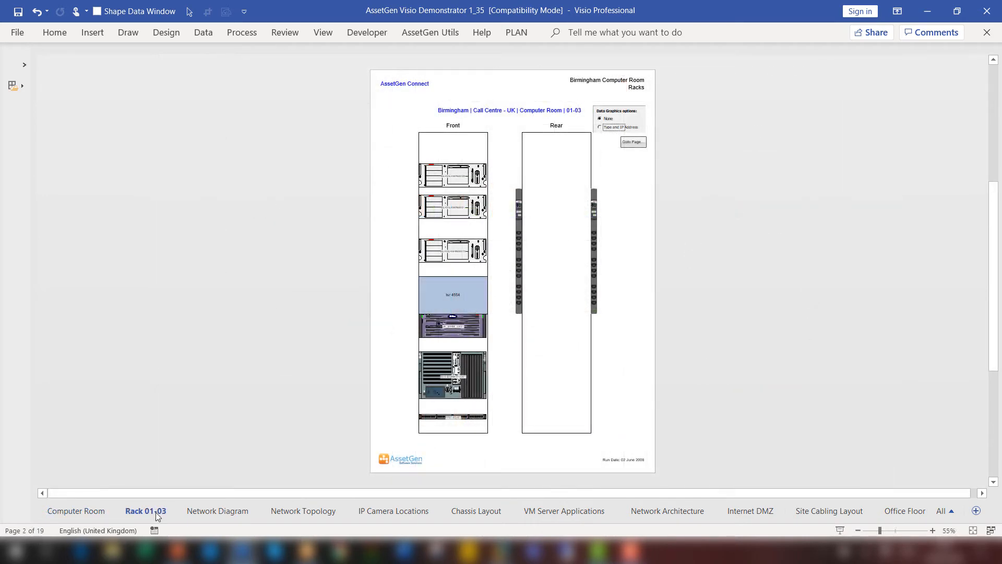
click(218, 509)
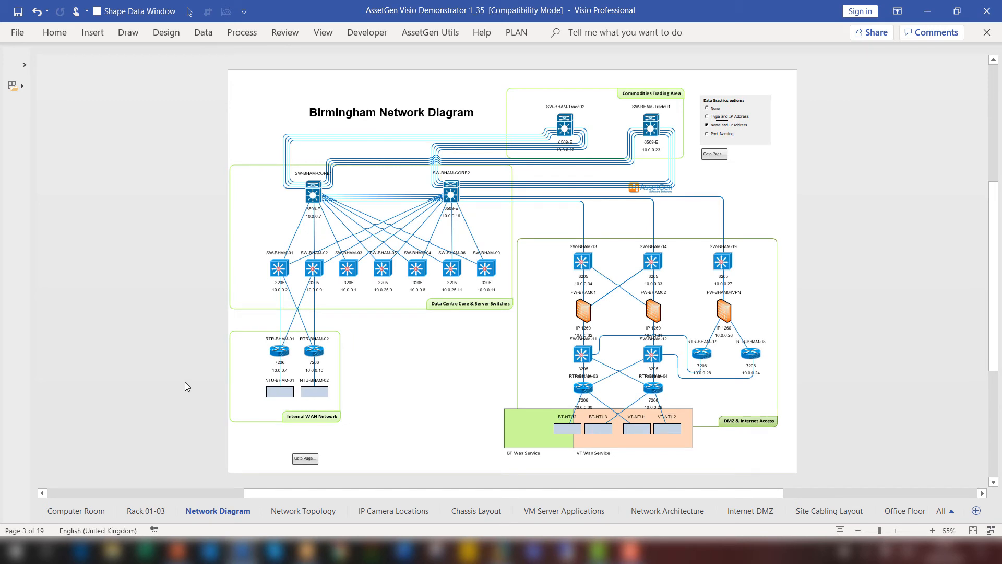
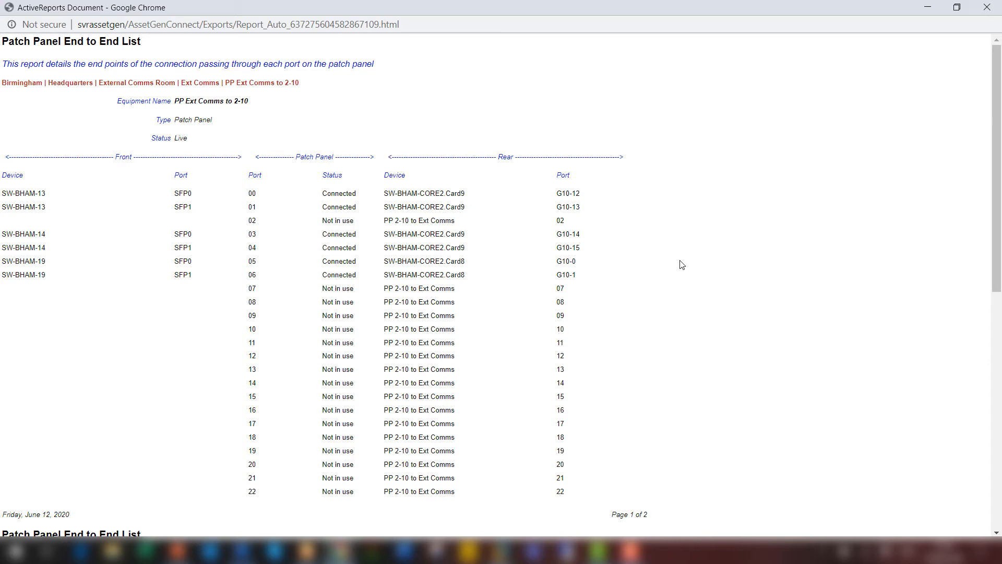
Step: Close the patch panel report and open the port trace of firewall FW-BHAM01 from the Network Diagram page
click(988, 9)
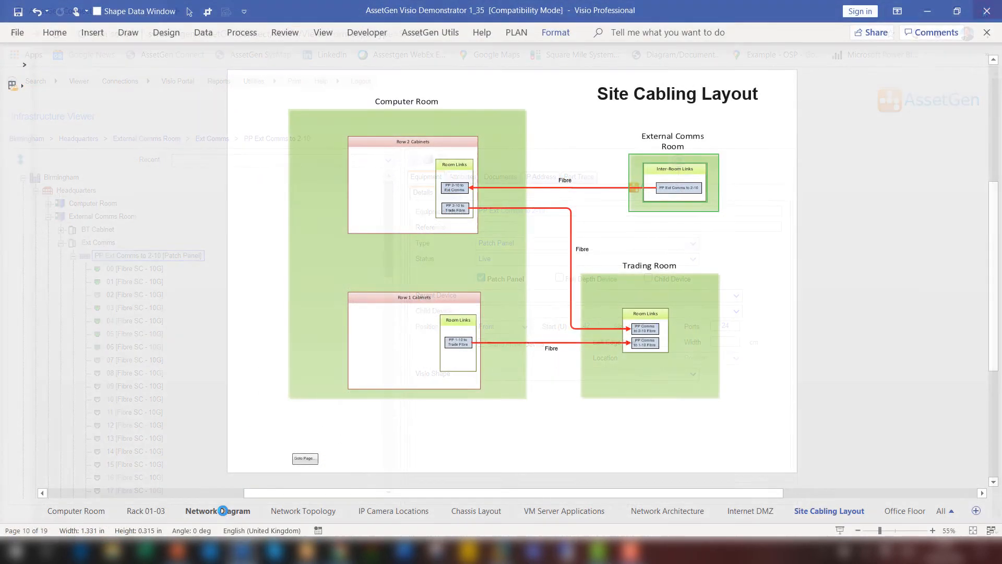
click(223, 511)
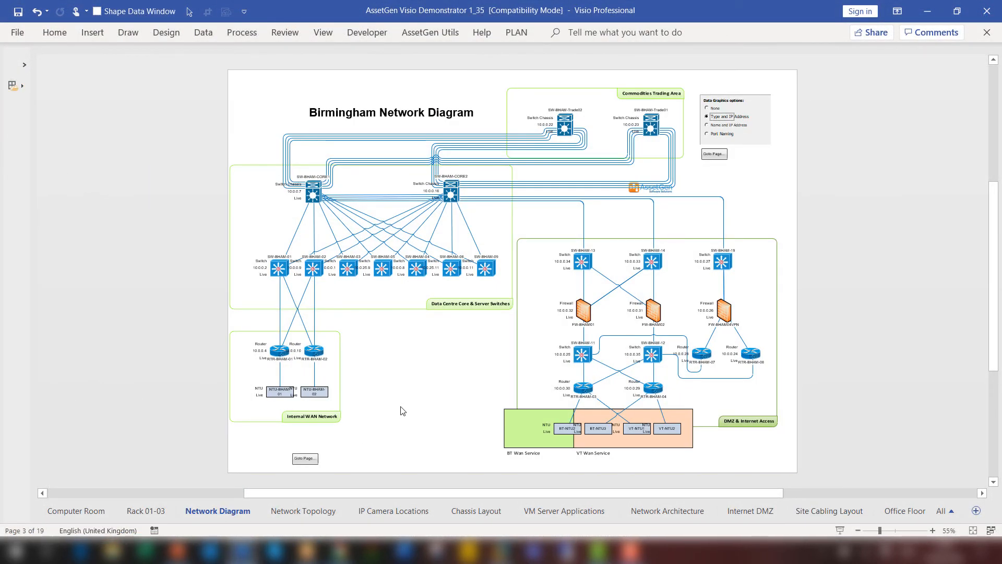
double_click(584, 312)
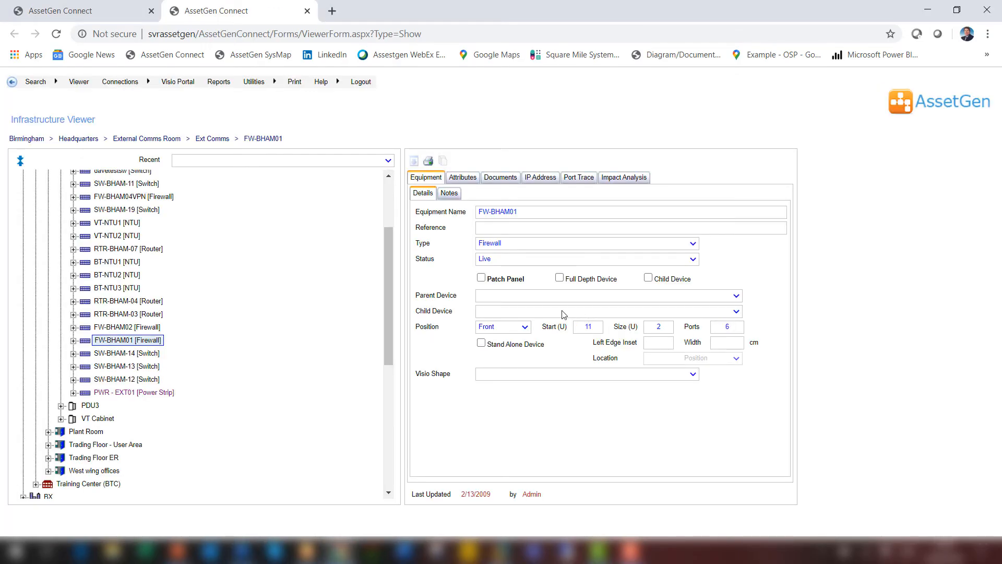
click(580, 178)
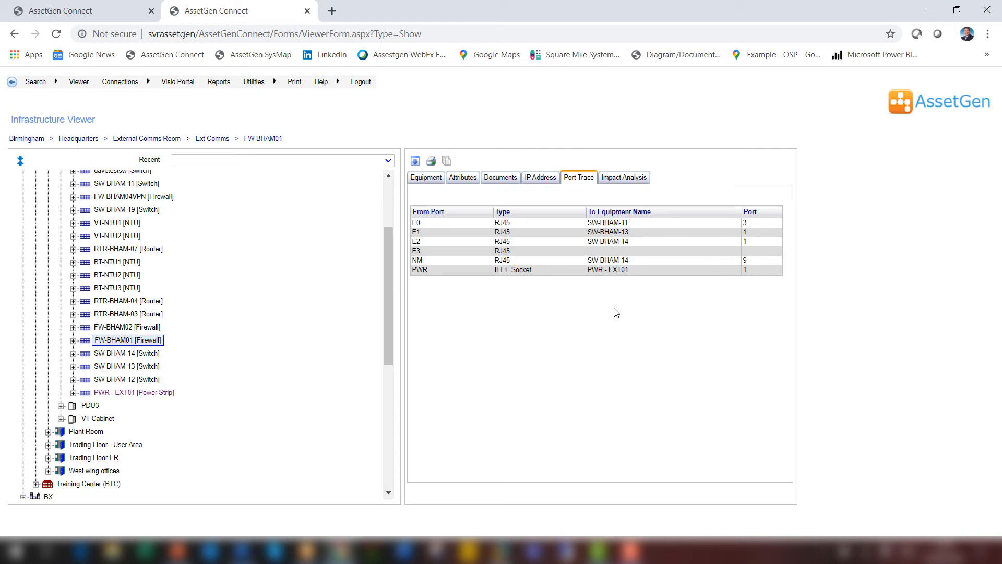
Step: Generate the Equipment Port Trace Report for FW-BHAM01, review it full screen and close it
click(447, 161)
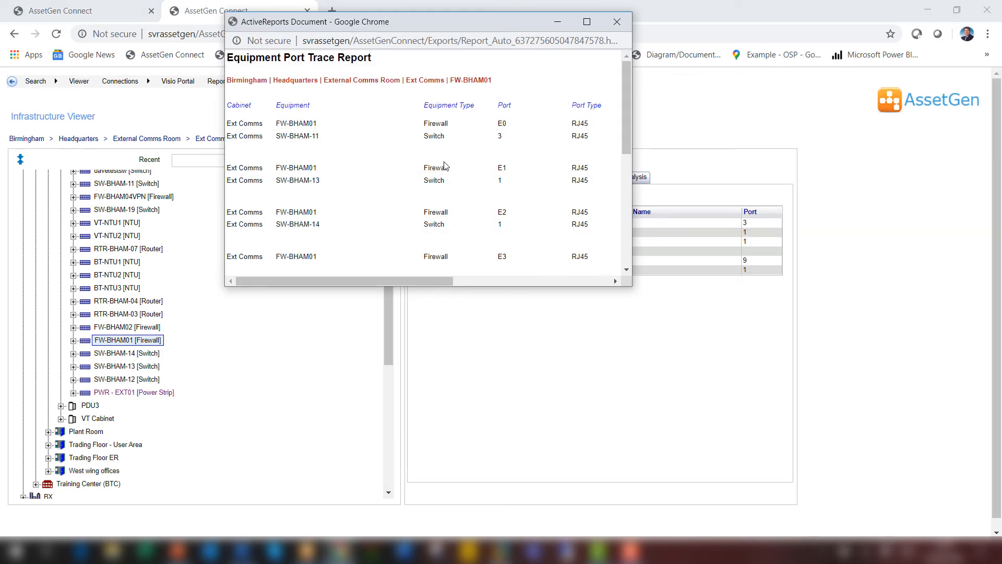
click(586, 21)
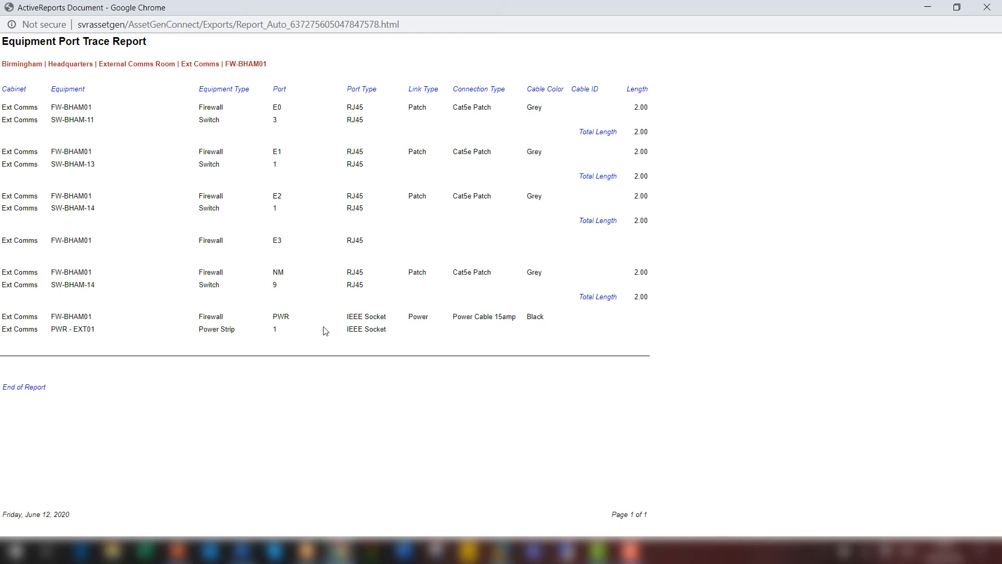
click(988, 8)
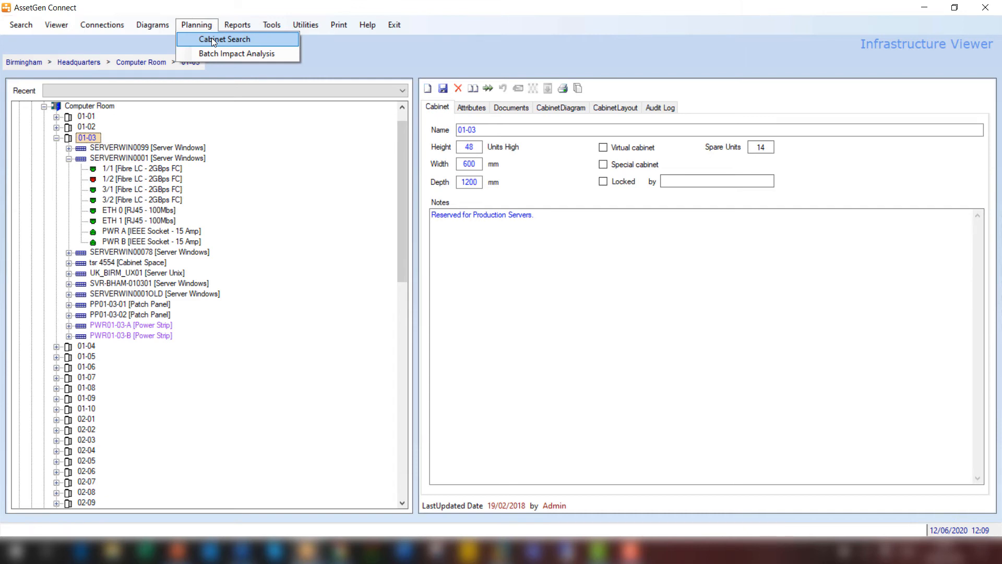
Step: In the AssetGen Connect desktop application, start a Cabinet Search limited to the Computer Room under Birmingham Headquarters
click(212, 39)
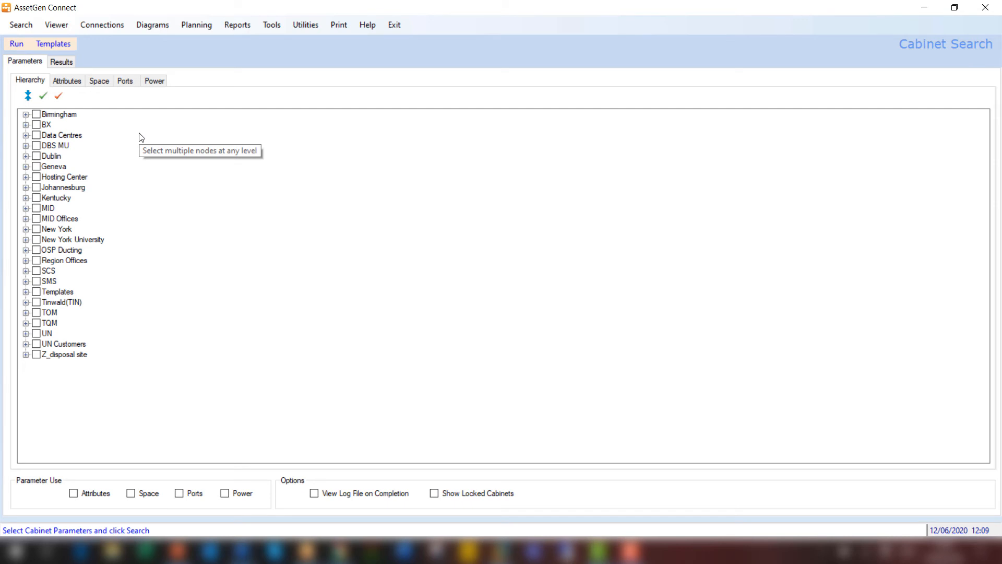
click(25, 114)
click(38, 124)
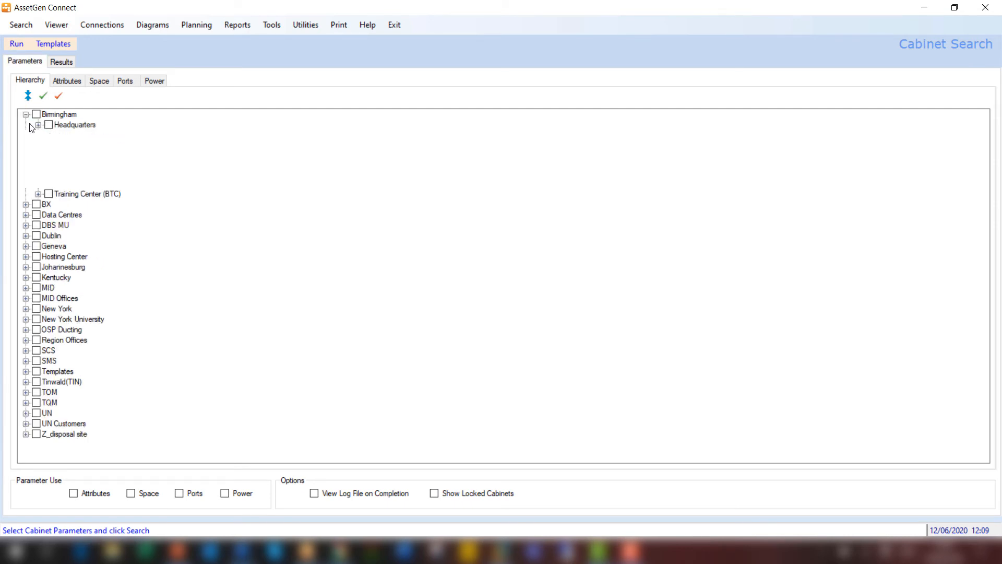
click(61, 136)
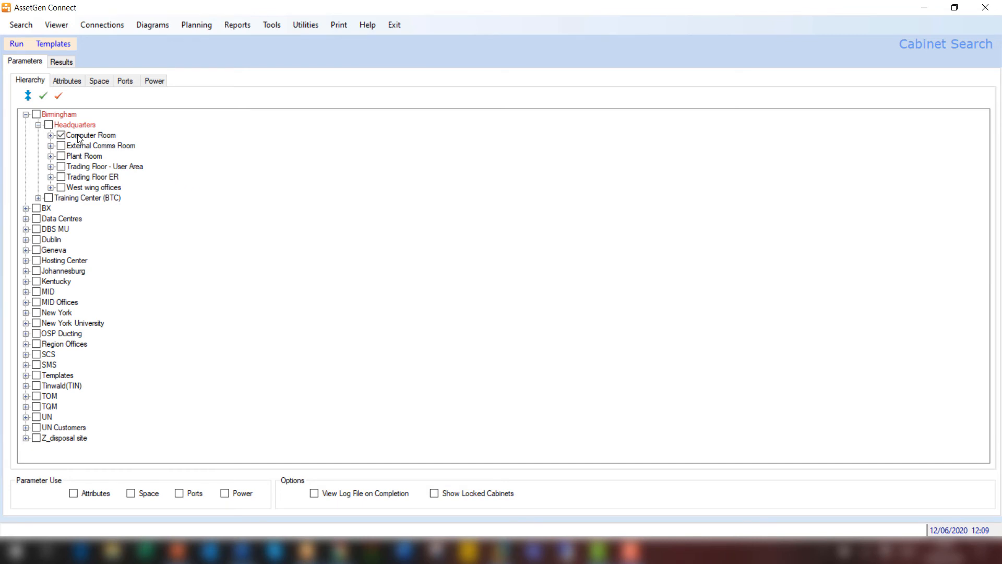
Step: Add an attribute filter to the cabinet search requiring Cabinet Function = Server
click(68, 82)
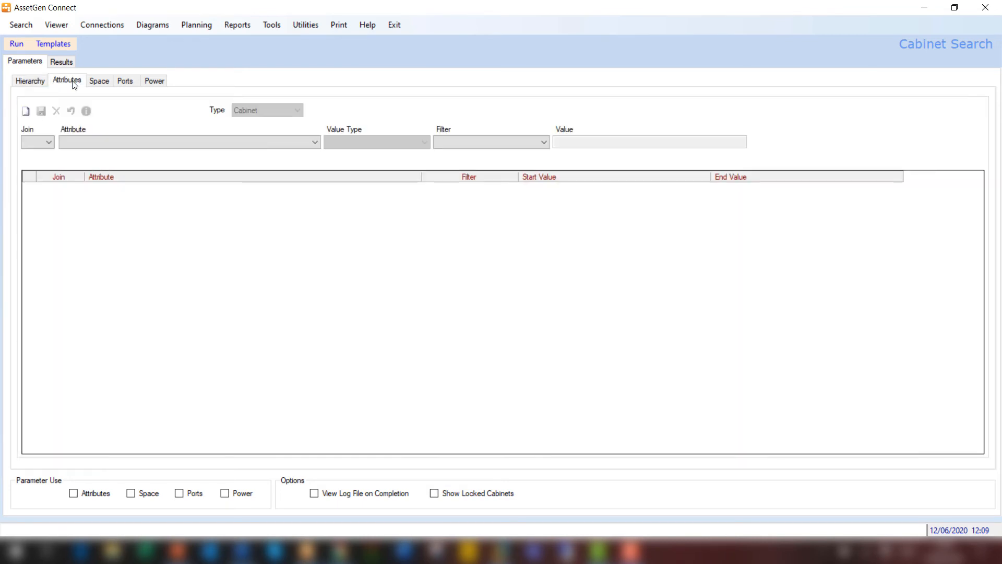
click(203, 139)
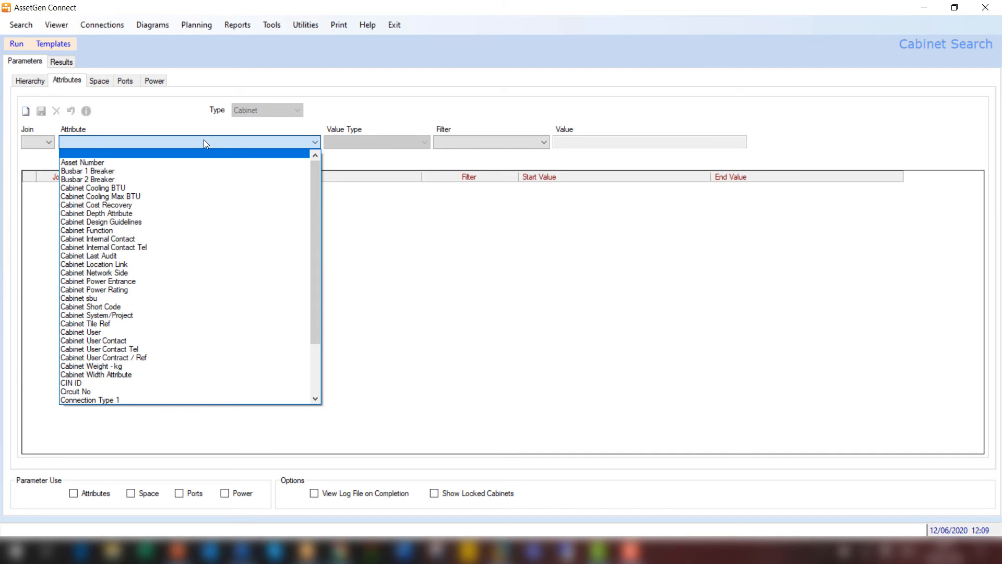
click(195, 231)
click(452, 142)
click(451, 197)
click(572, 159)
click(577, 205)
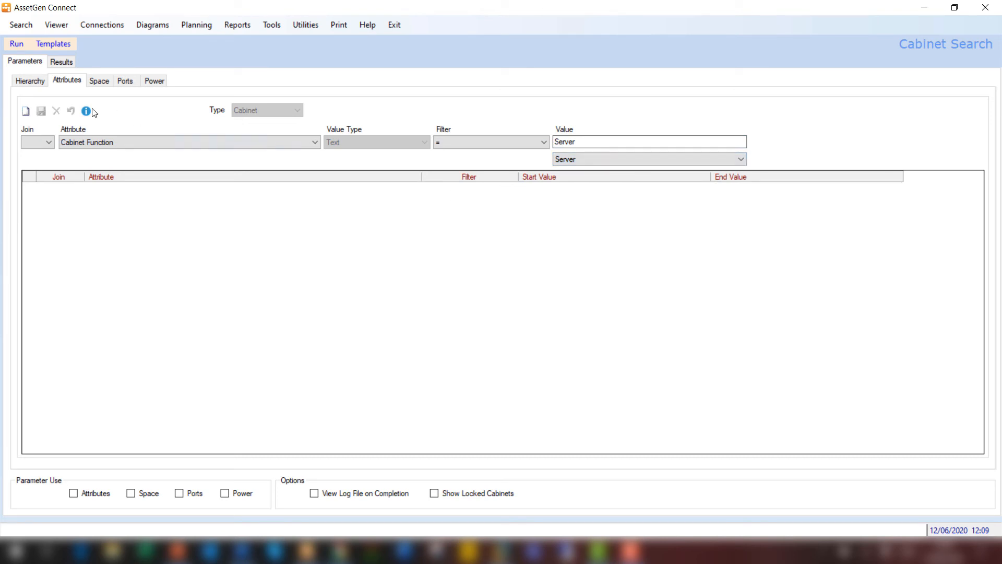
click(26, 110)
click(42, 111)
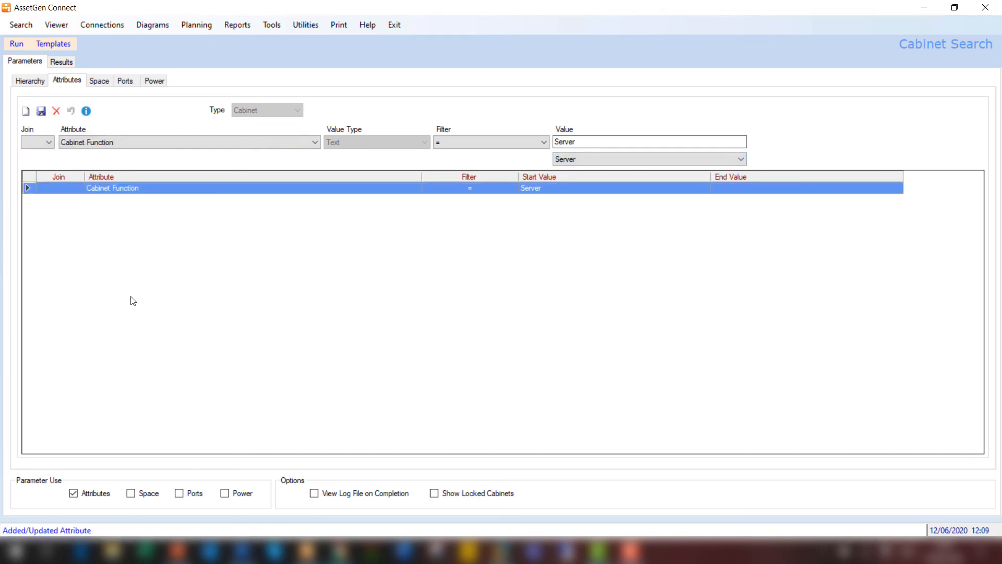
Step: Require 6 U of contiguous front space in the cabinet search
click(100, 86)
click(119, 135)
text(6)
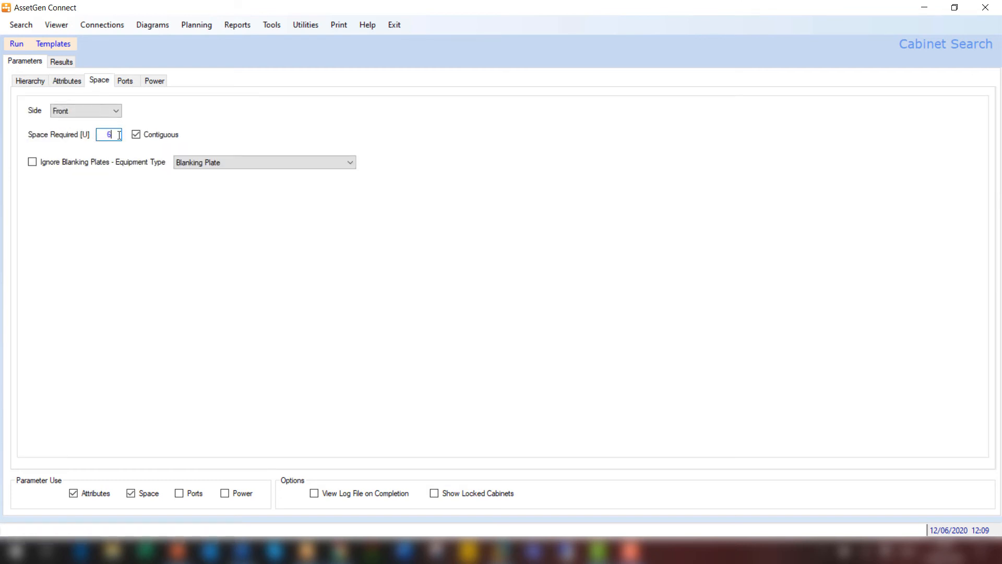
Step: Require Cabinet Power Rating less the sum of existing Power - Watts - Design to be at least 300
click(160, 84)
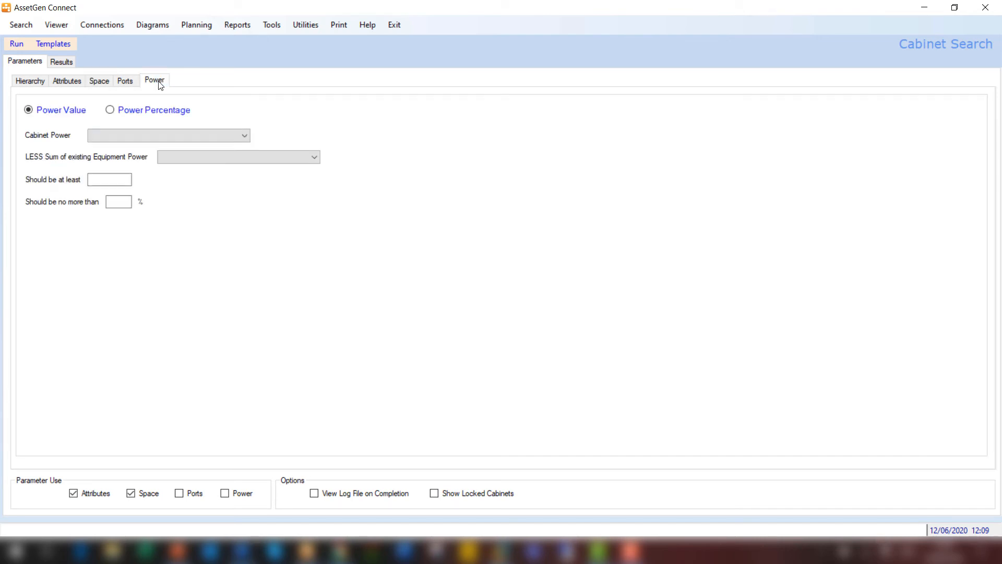
click(196, 135)
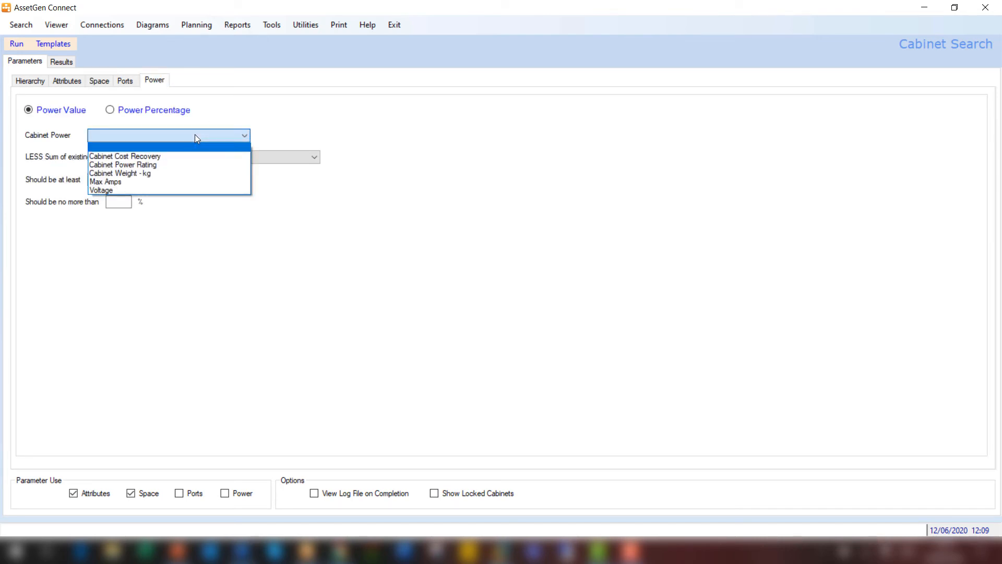
click(189, 164)
click(192, 157)
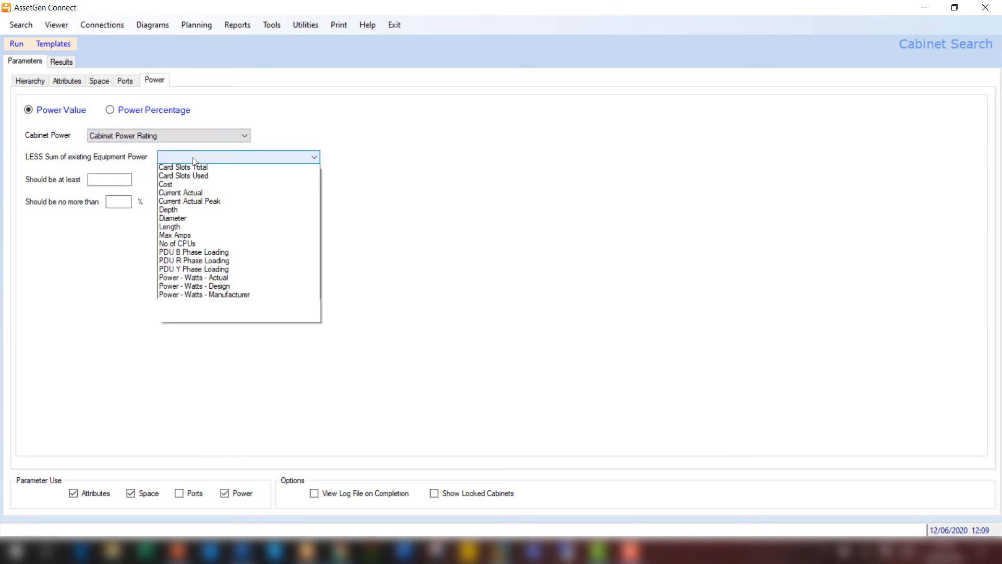
click(196, 322)
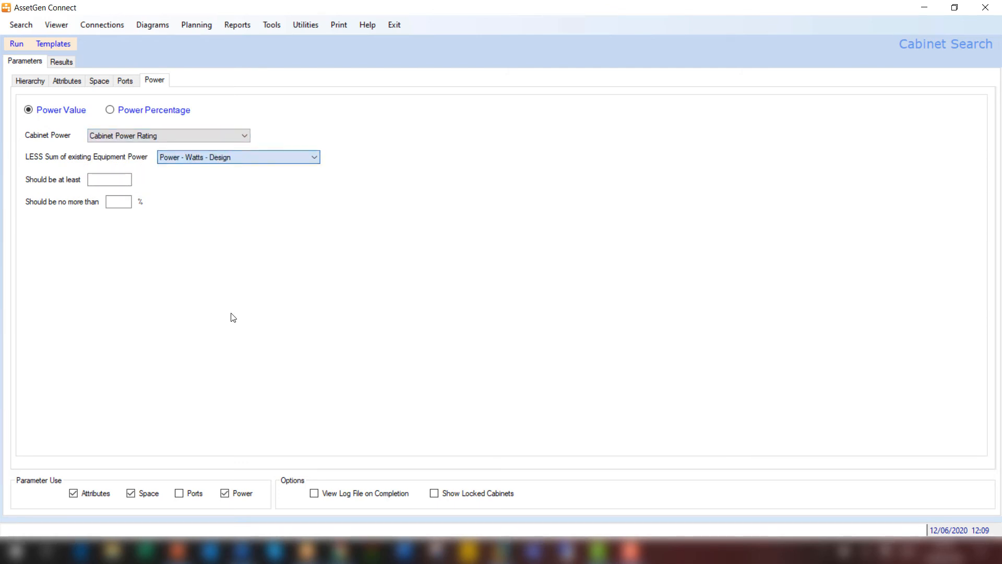
click(126, 179)
text(300)
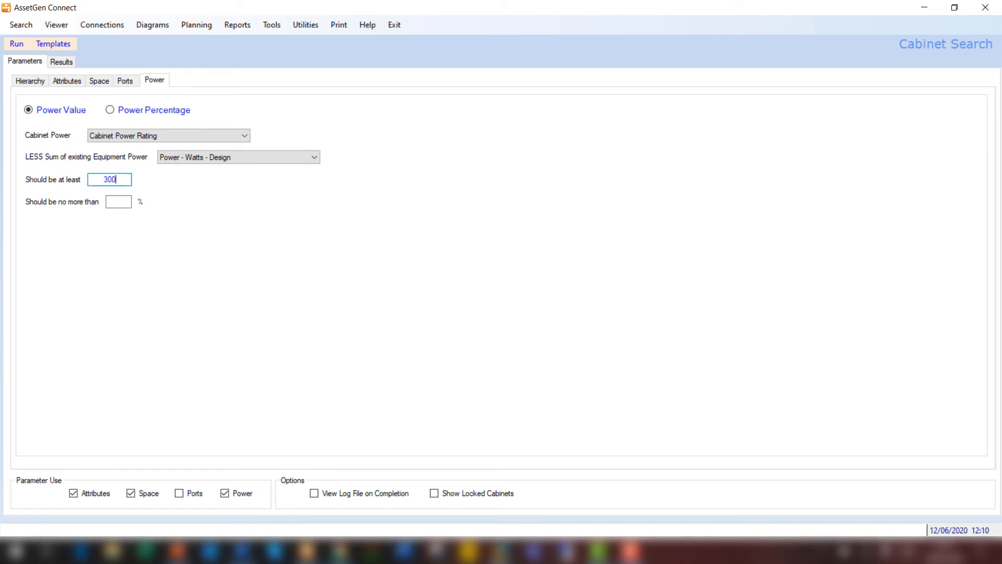
Step: Run the cabinet search, and open matching cabinet 02-04 in the Infrastructure Viewer with its equipment expanded
click(20, 45)
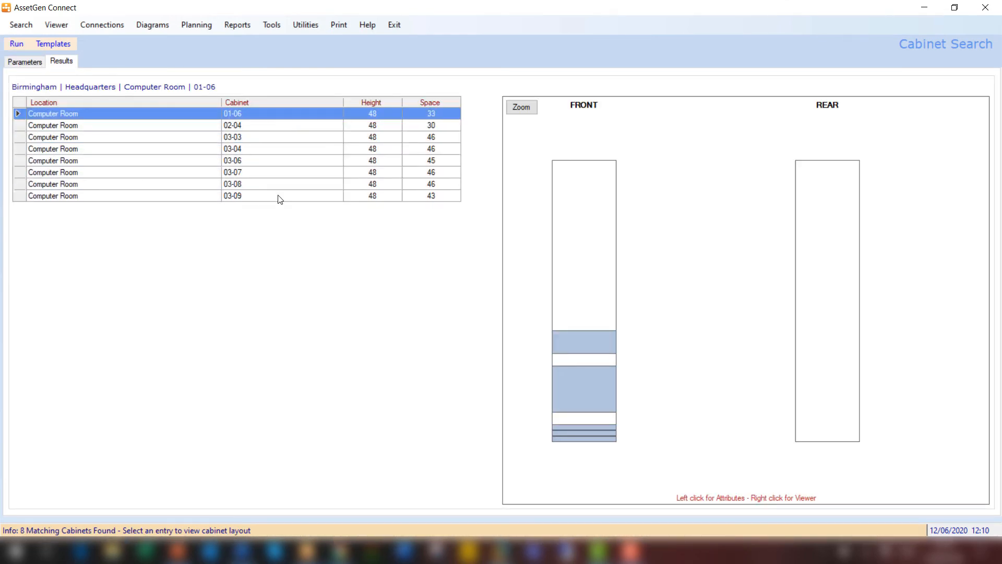
click(261, 128)
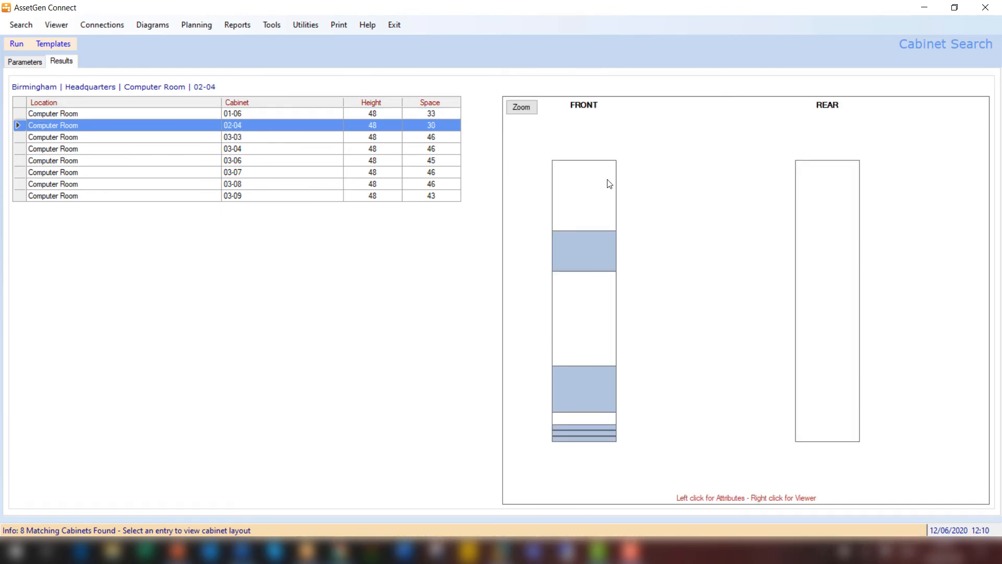
right_click(568, 297)
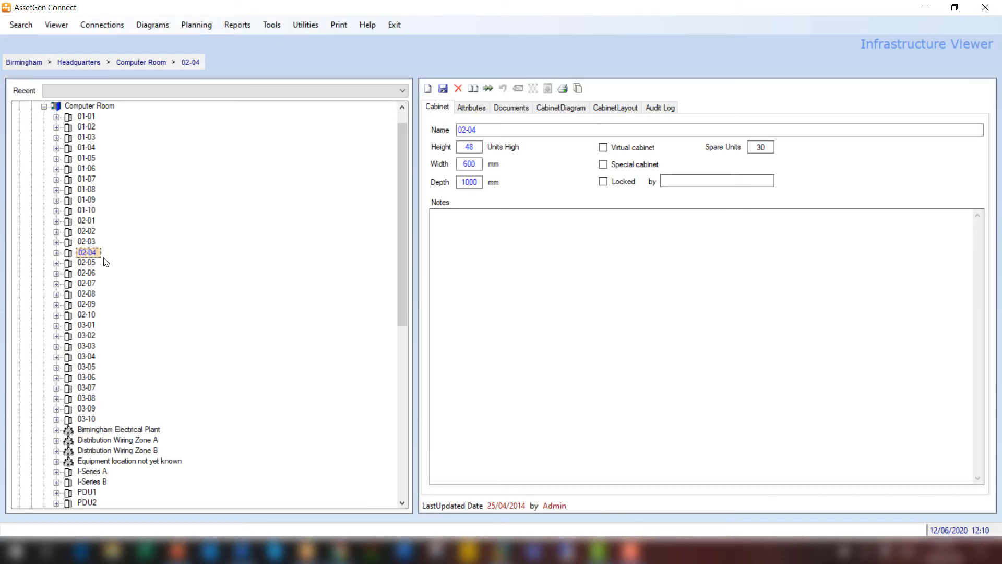
click(56, 253)
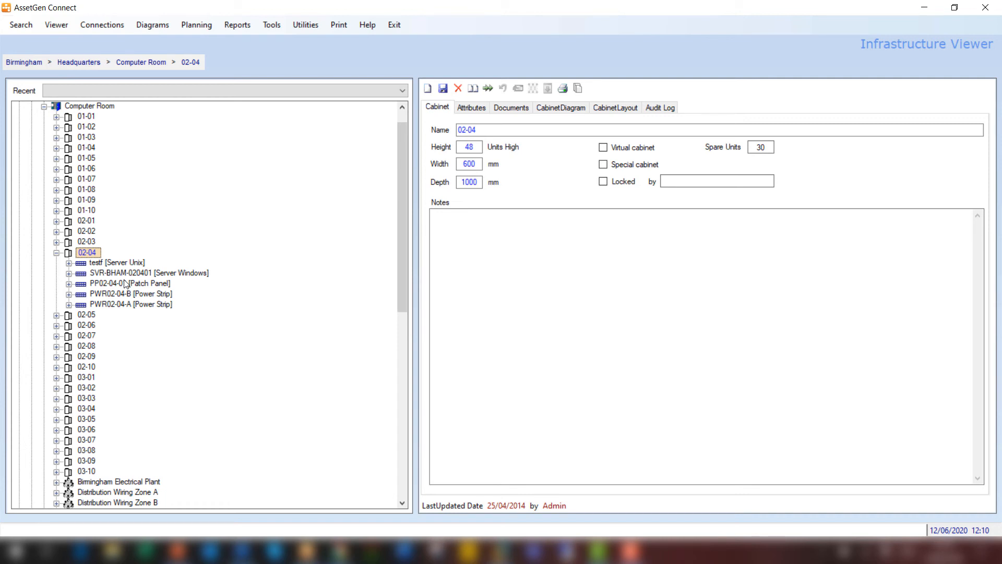
Step: Open Batch Impact Analysis and load the saved template "Powering Down PDU1 Service Impact"
click(205, 25)
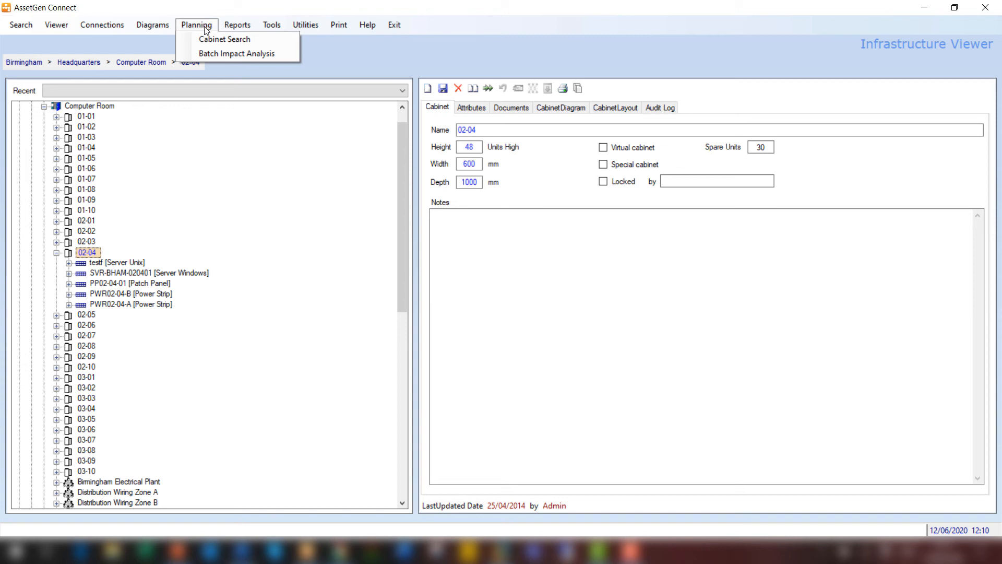
click(221, 54)
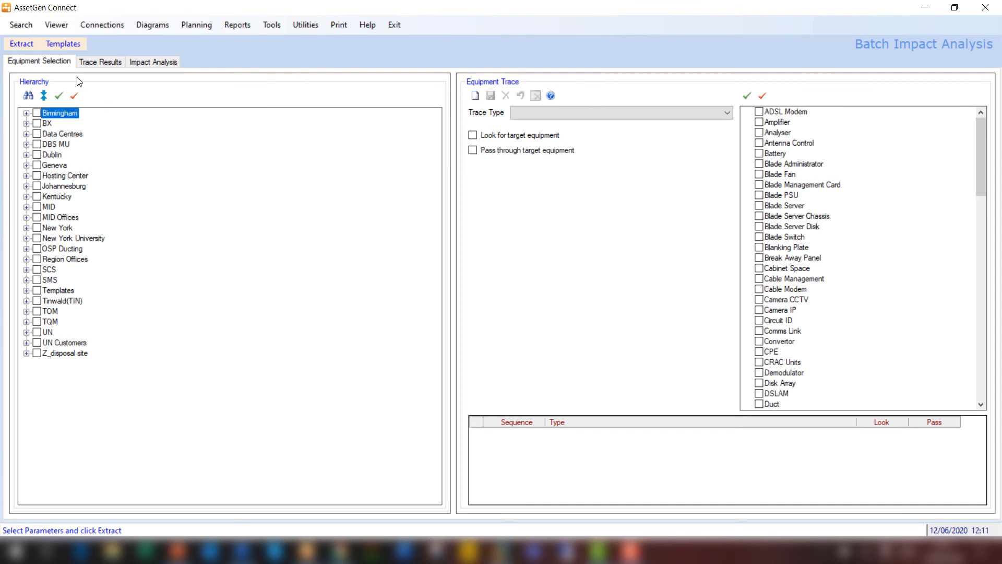
click(63, 44)
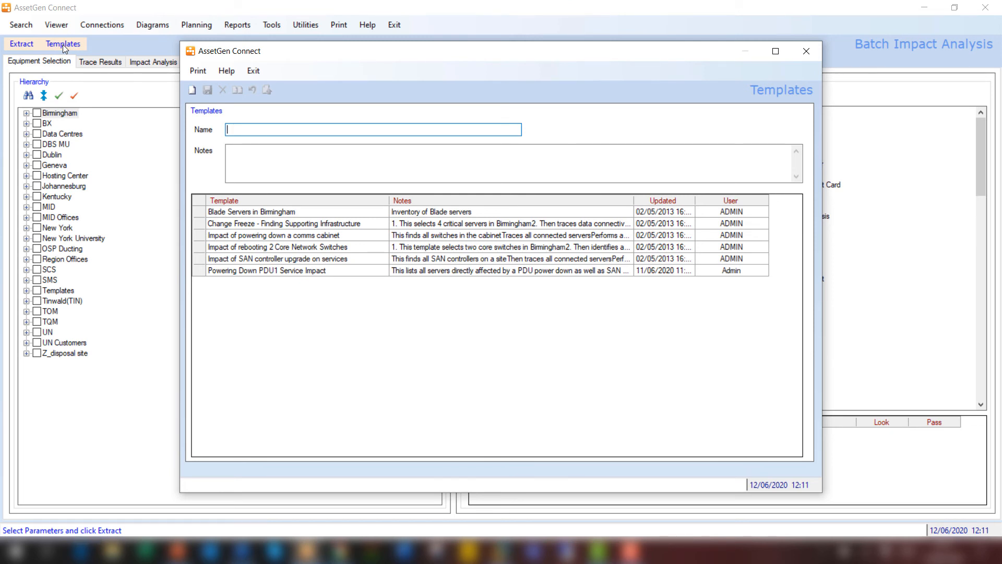
click(327, 271)
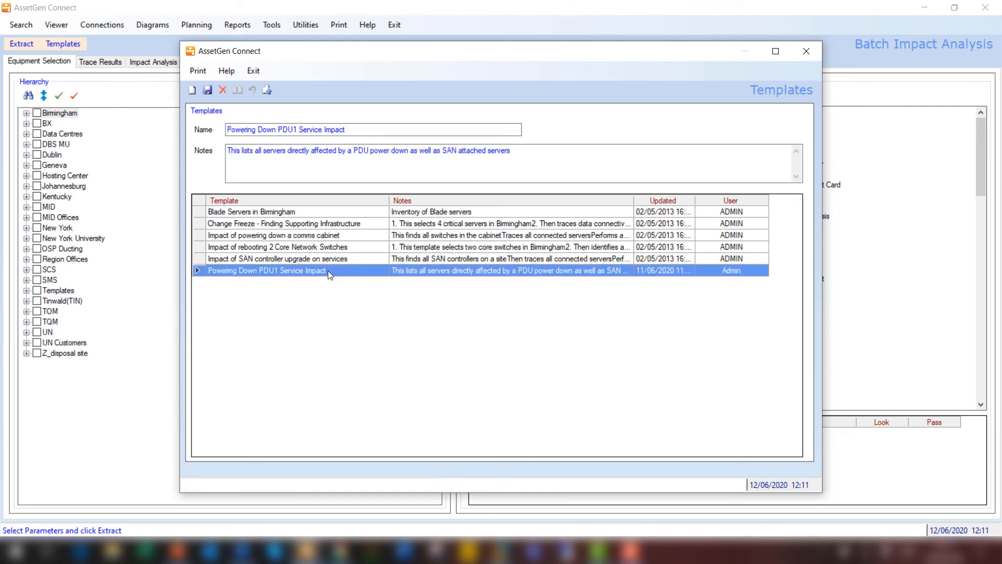
click(268, 90)
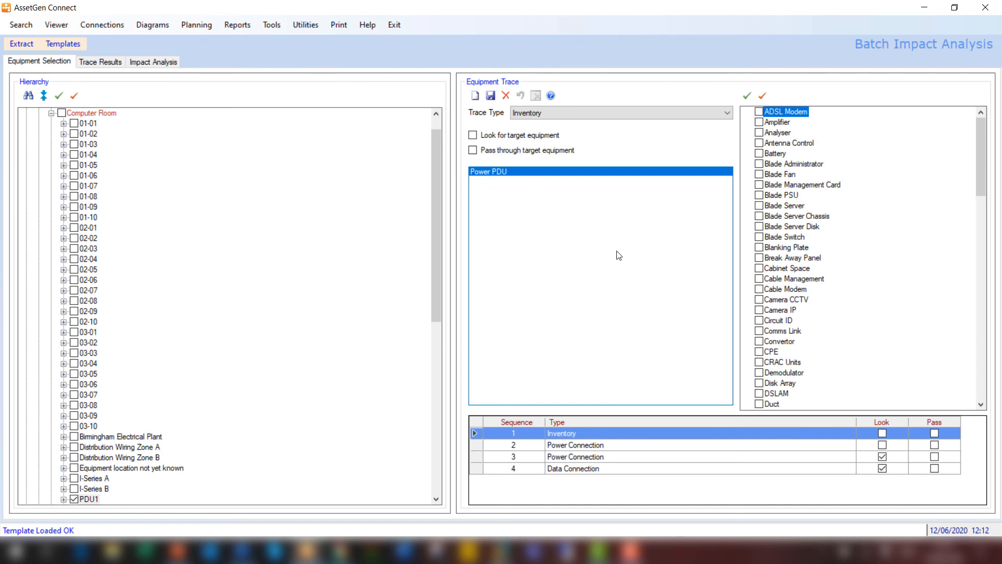
Step: Review the target equipment of trace sequences 2 to 4, and extract the traced equipment sorted by equipment name
click(600, 445)
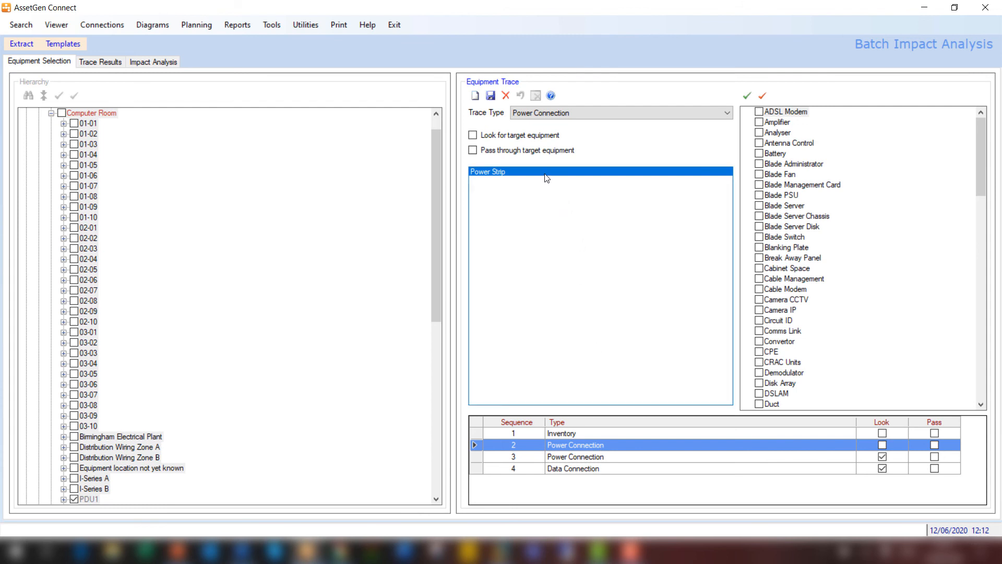
click(629, 457)
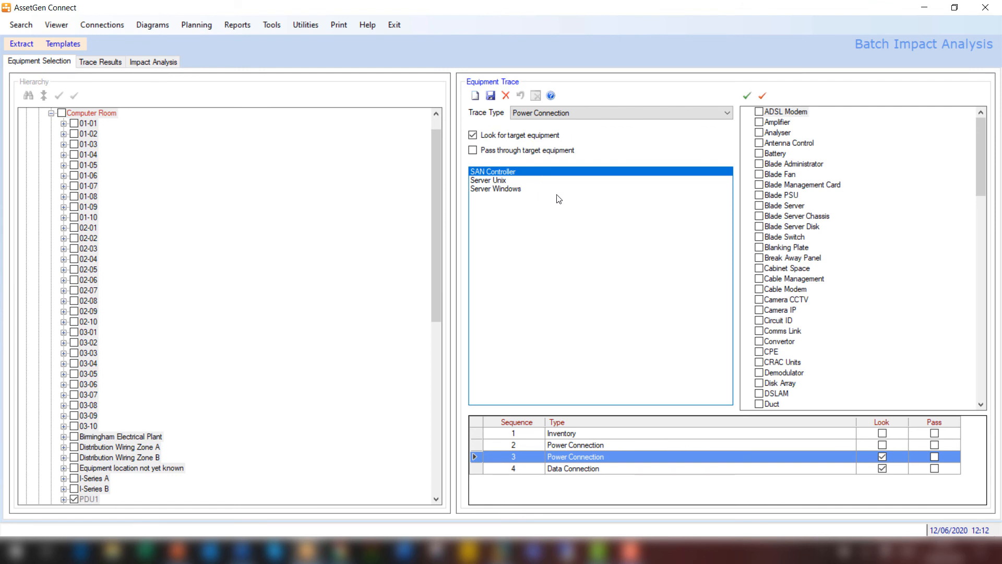
click(602, 468)
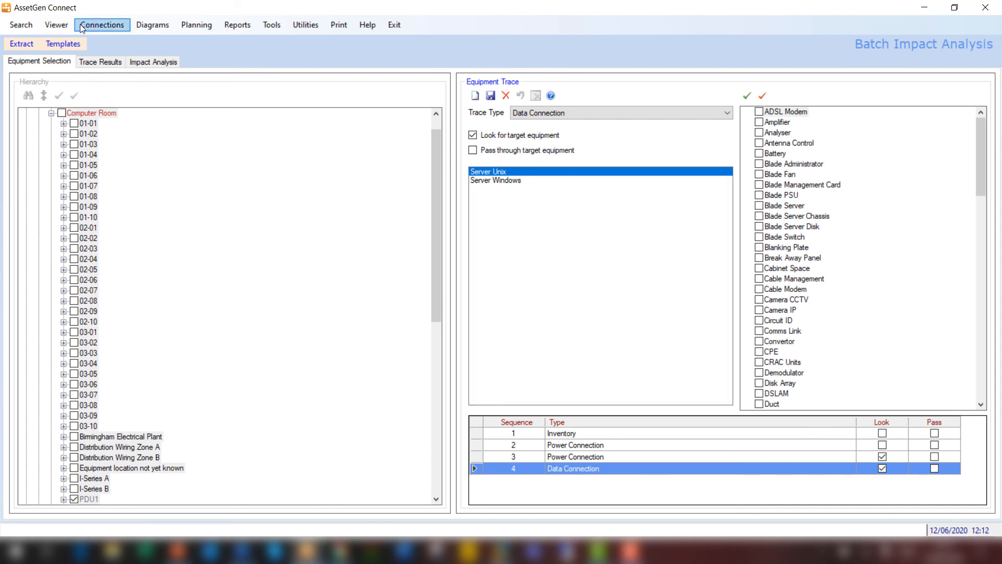
click(33, 46)
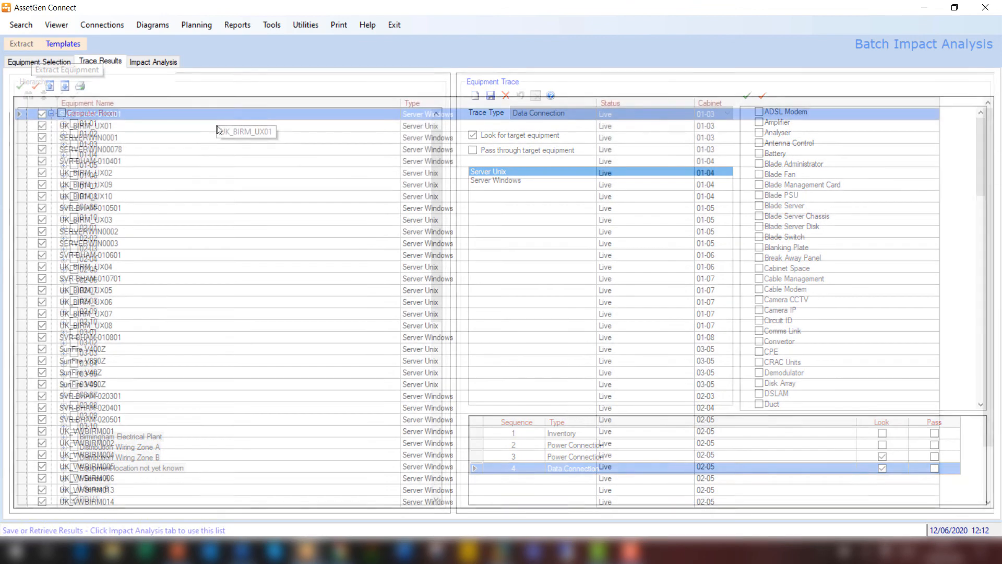
click(174, 102)
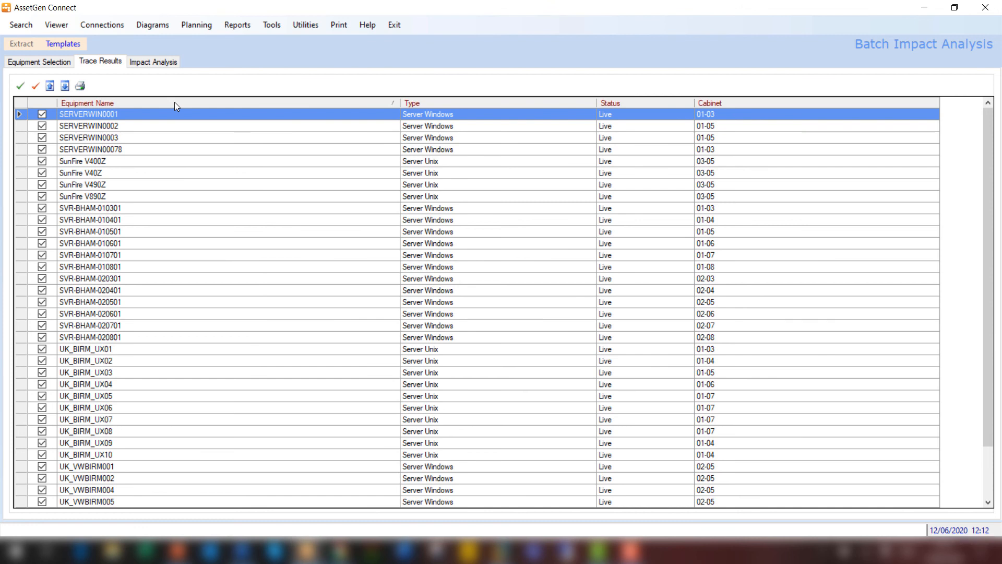
Step: Run the impact analysis on the traced equipment with the target CI group set to Business
click(155, 63)
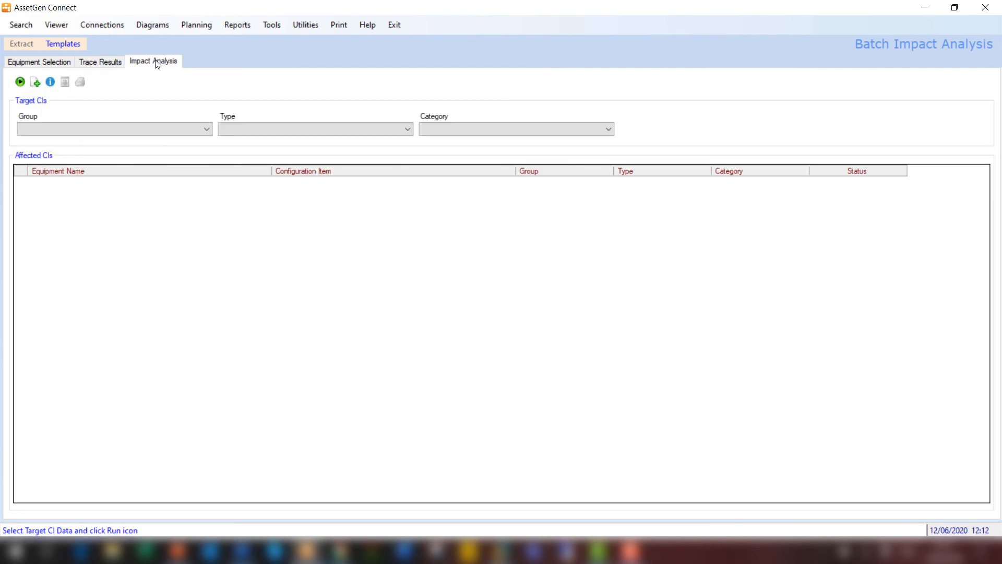
click(197, 130)
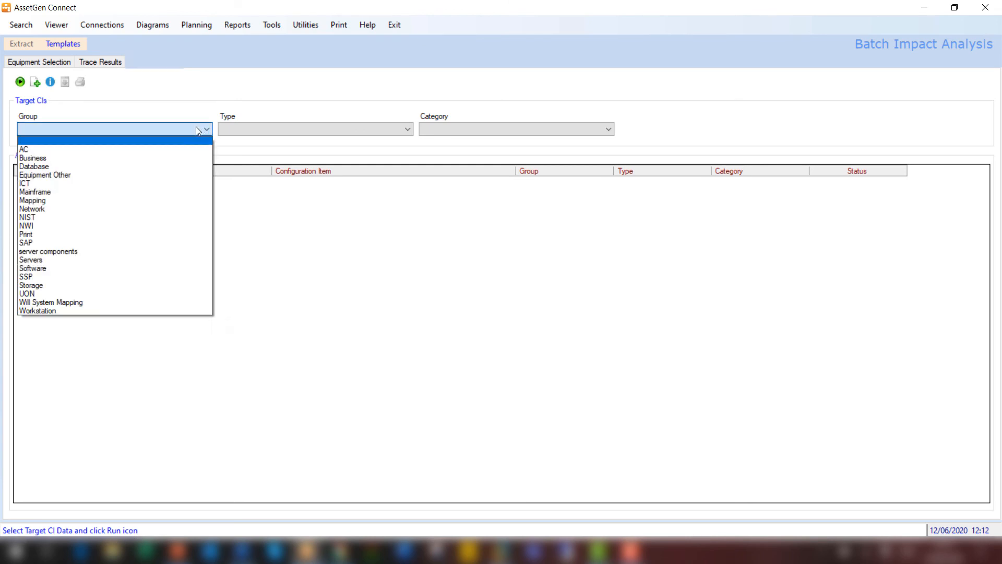
click(197, 158)
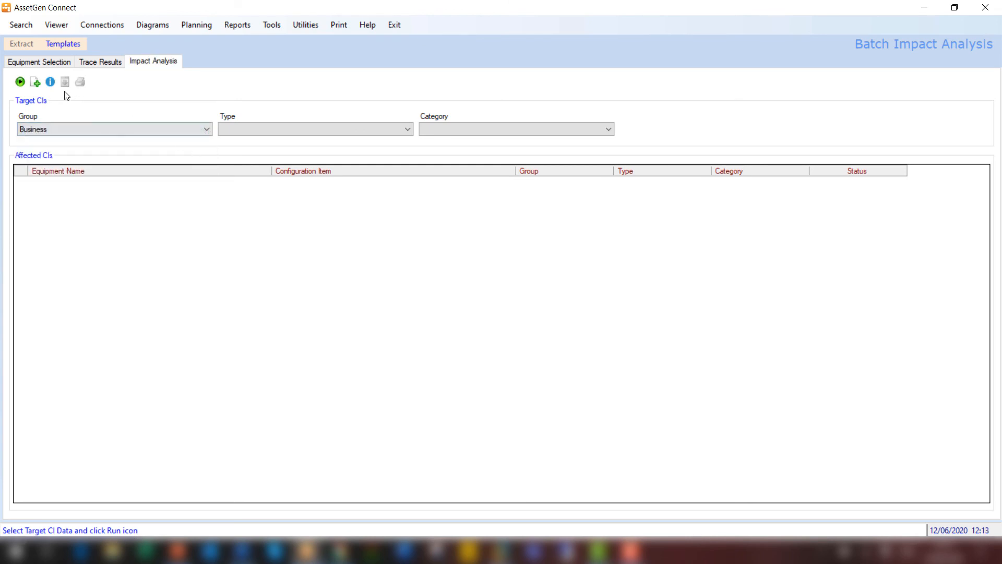
click(21, 82)
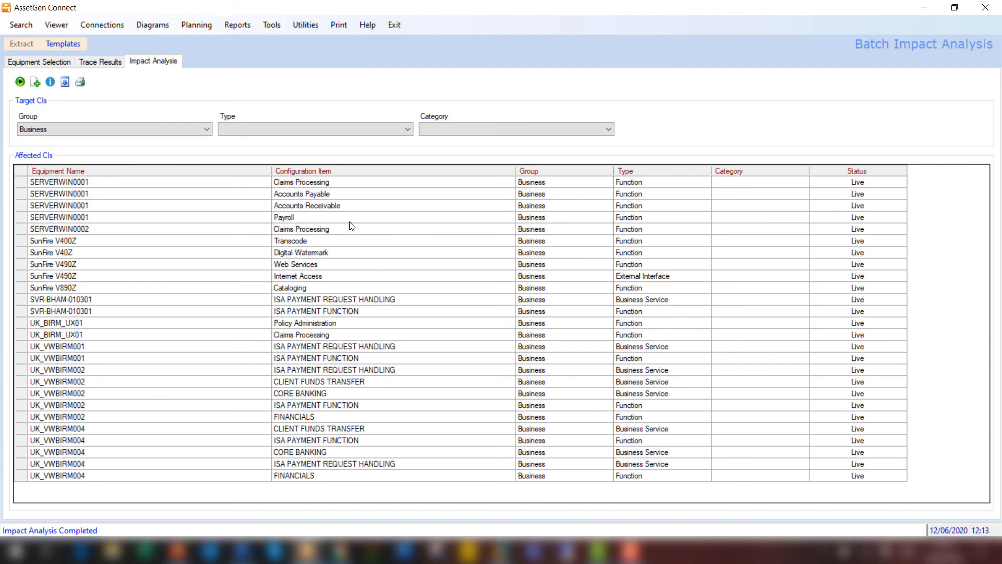
Step: Rerun the impact analysis for the Software target CI group and sort the affected CIs by configuration item
click(116, 132)
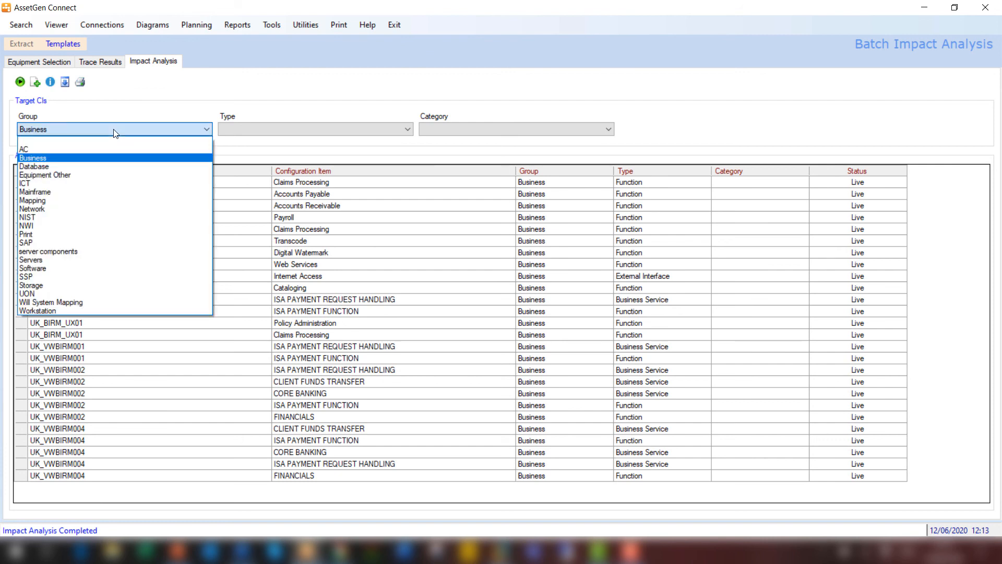
click(96, 268)
click(20, 82)
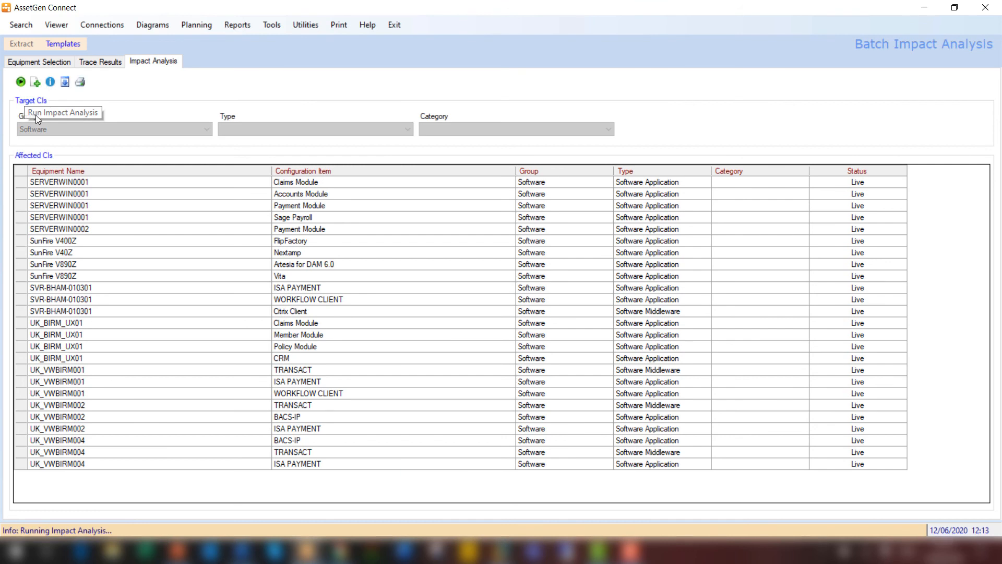
click(363, 171)
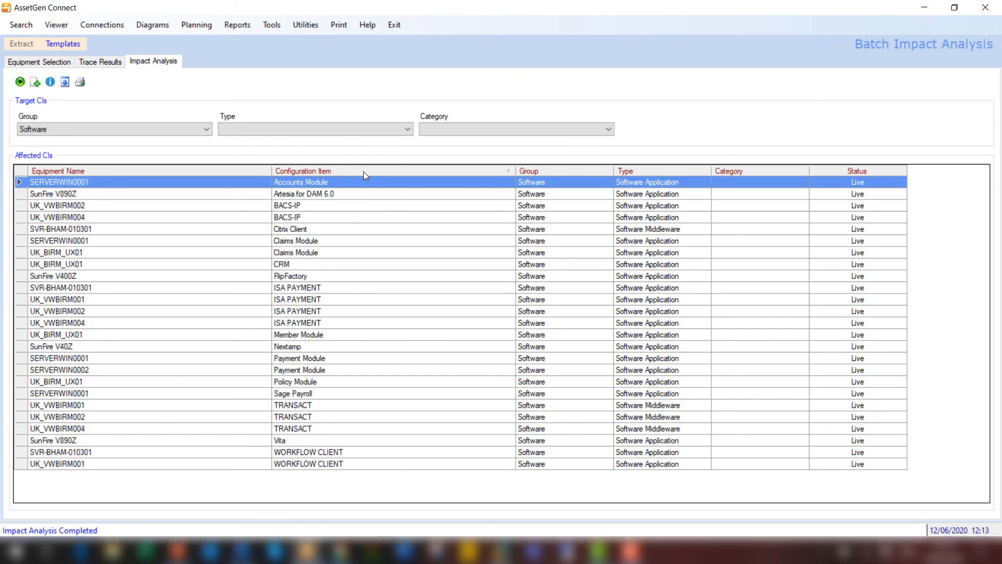